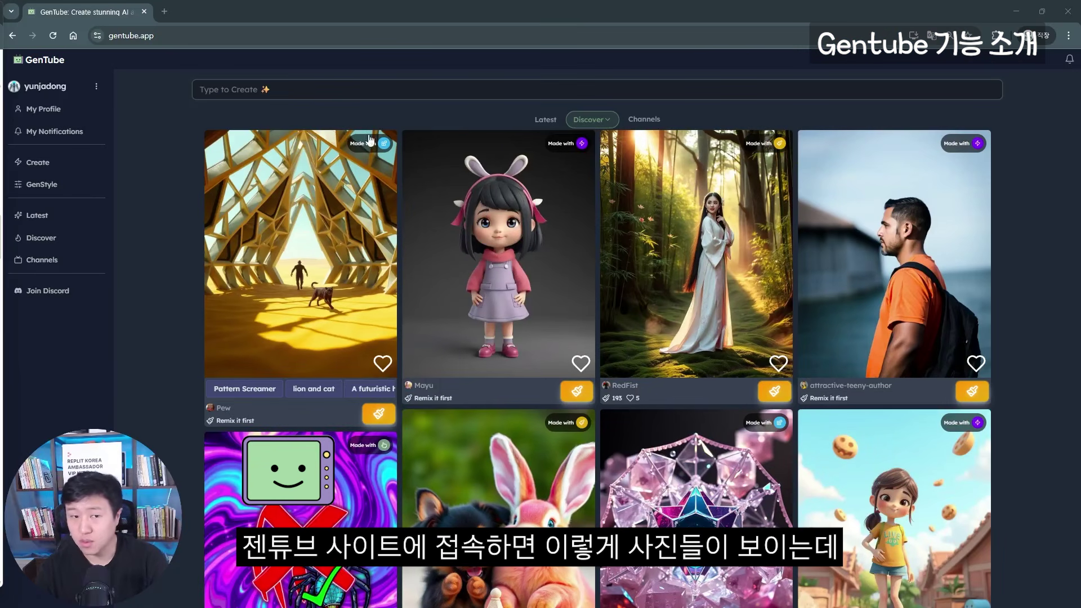
Browse the community images on the Discover feed and like the picture of the man and cat in the golden desert structure
{"action": "scroll", "coordinate": [550, 273], "scroll_direction": "down", "scroll_amount": 2}
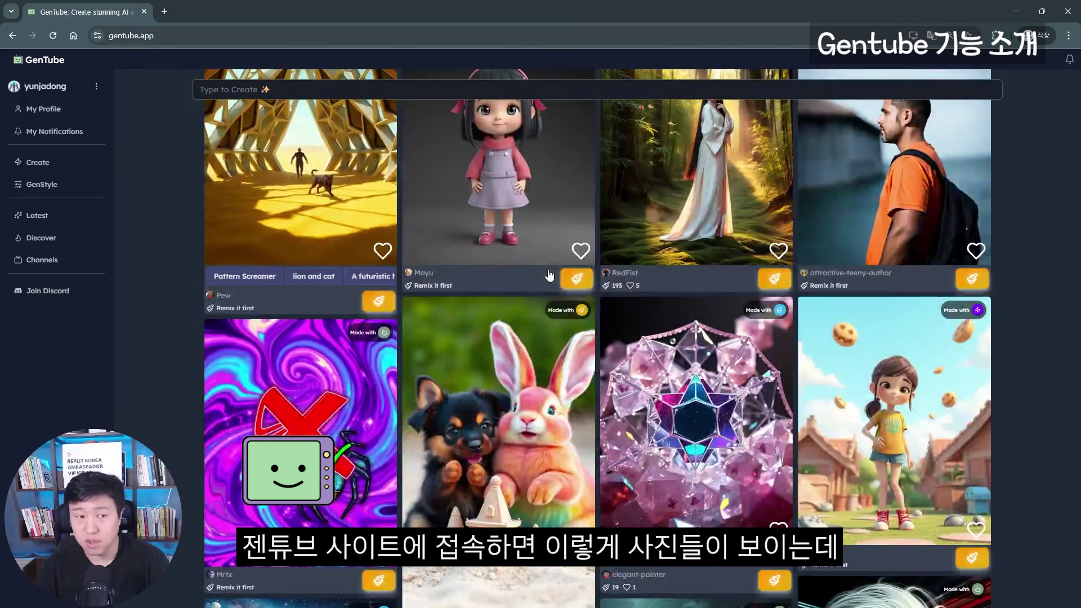
{"action": "scroll", "coordinate": [549, 268], "scroll_direction": "up", "scroll_amount": 2}
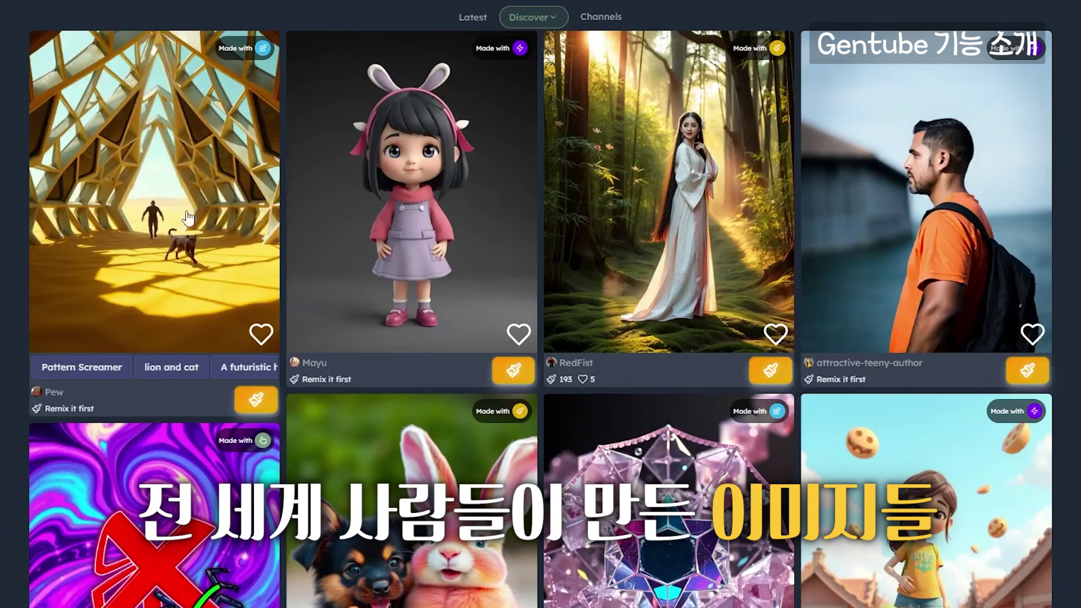
{"action": "scroll", "coordinate": [188, 218], "scroll_direction": "down", "scroll_amount": 8}
{"action": "scroll", "coordinate": [251, 323], "scroll_direction": "up", "scroll_amount": 8}
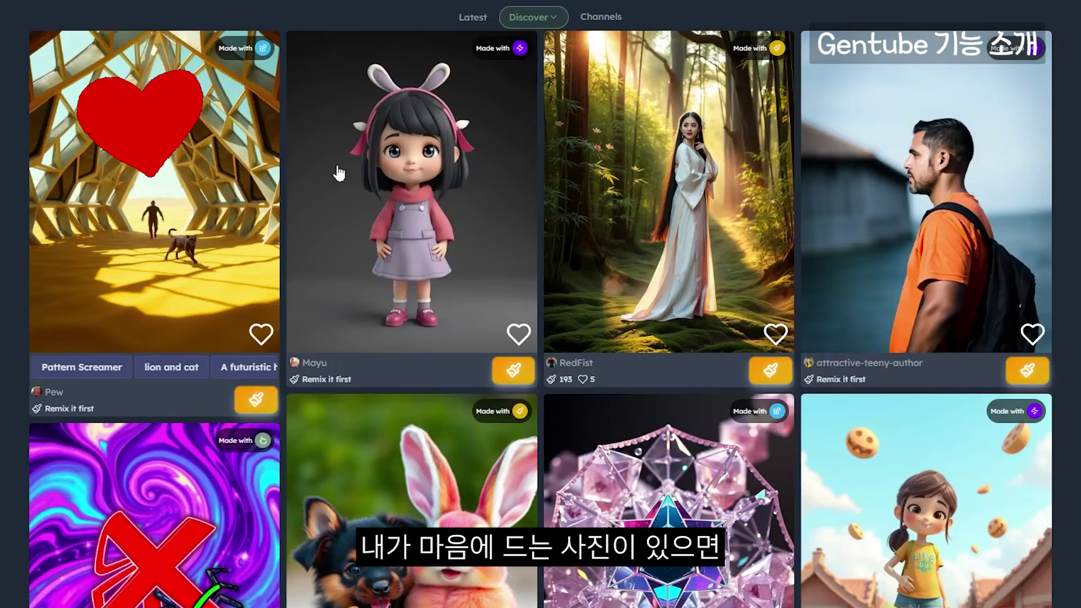
{"action": "left_click", "coordinate": [260, 336]}
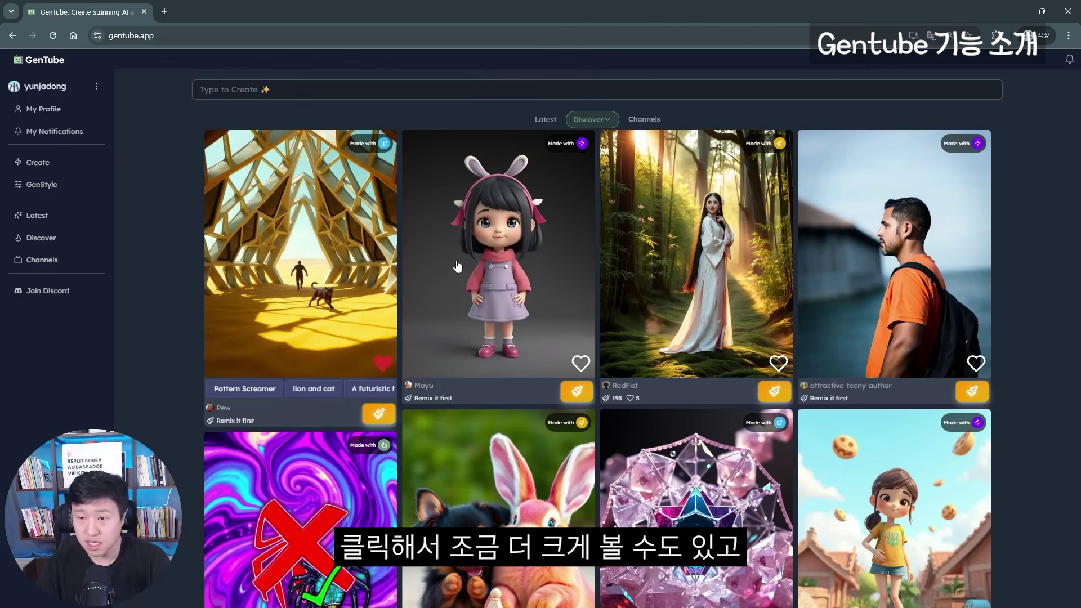
Open the 3D cartoon girl with bunny ears and look through the artist's other creations, similar images and remix options
{"action": "left_click", "coordinate": [307, 281]}
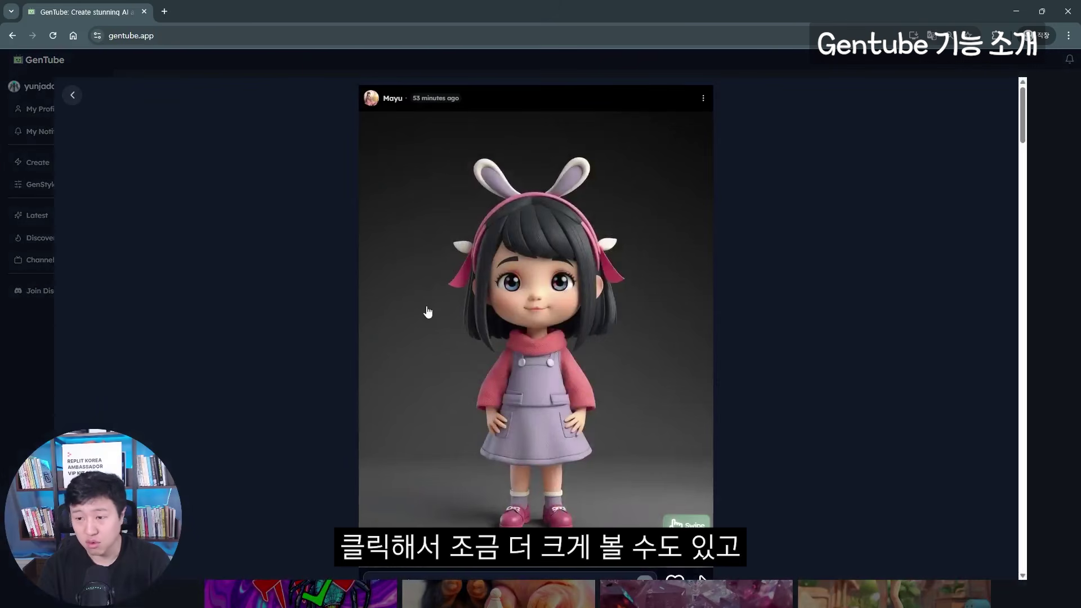
{"action": "scroll", "coordinate": [427, 308], "scroll_direction": "down", "scroll_amount": 5}
{"action": "scroll", "coordinate": [436, 261], "scroll_direction": "down", "scroll_amount": 2}
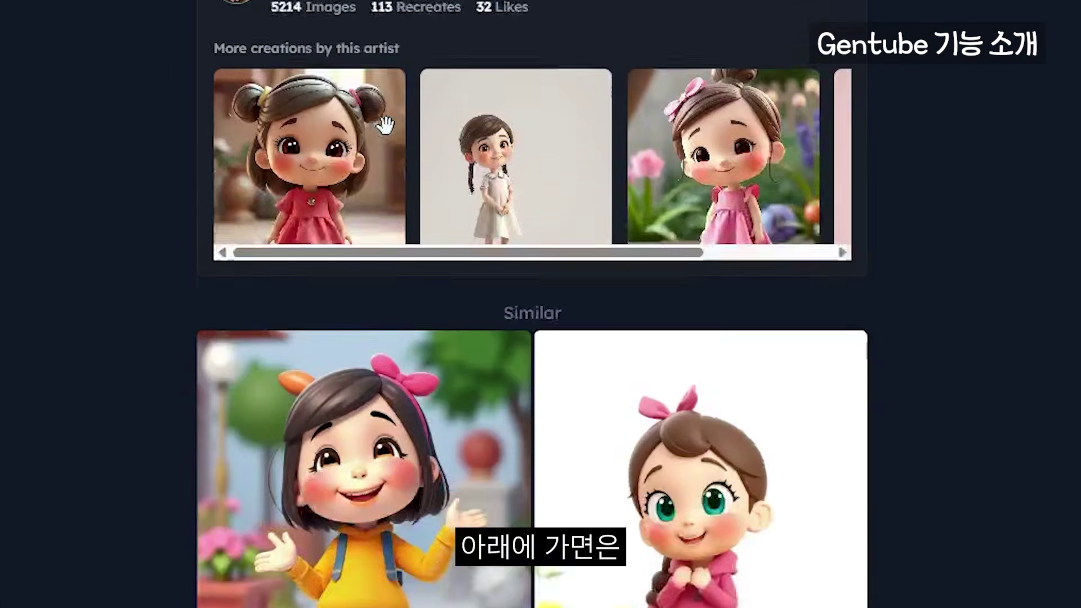
{"action": "scroll", "coordinate": [460, 218], "scroll_direction": "down", "scroll_amount": 4}
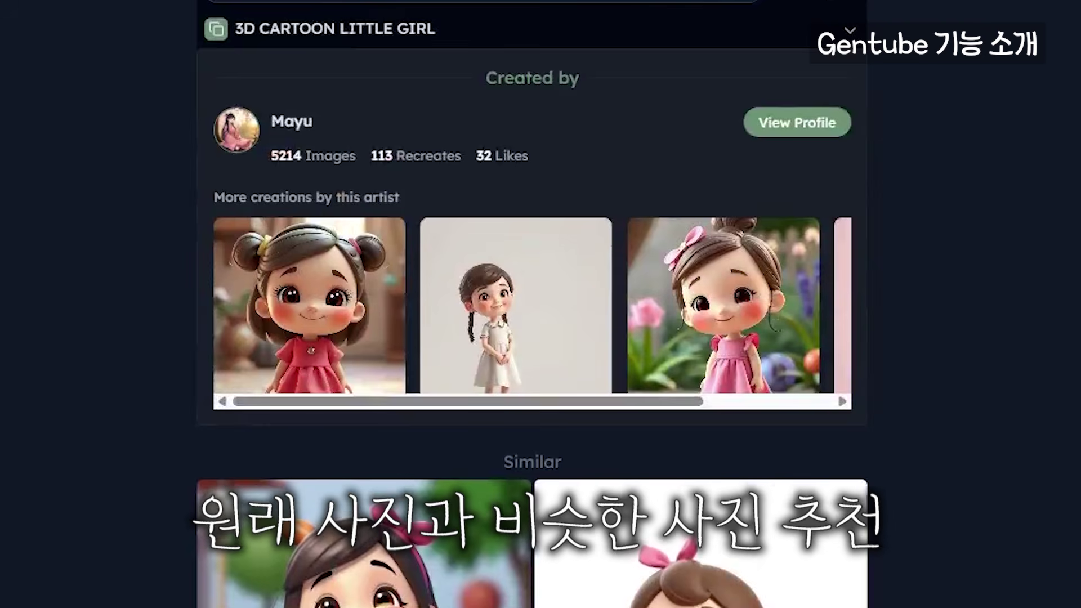
{"action": "scroll", "coordinate": [460, 218], "scroll_direction": "down", "scroll_amount": 3}
{"action": "scroll", "coordinate": [473, 110], "scroll_direction": "down", "scroll_amount": 15}
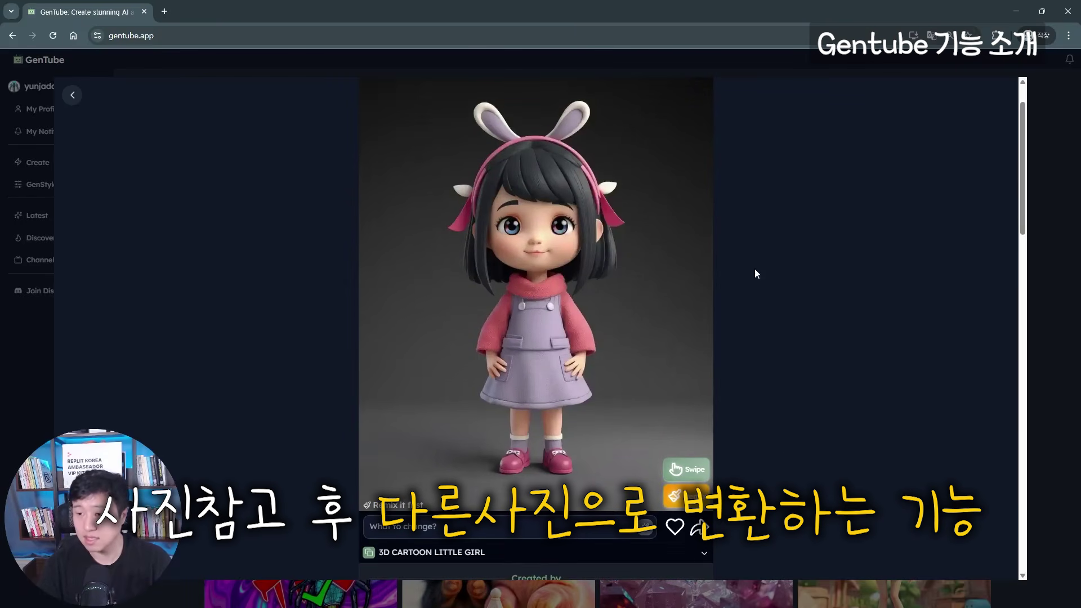
{"action": "scroll", "coordinate": [754, 268], "scroll_direction": "up", "scroll_amount": 1}
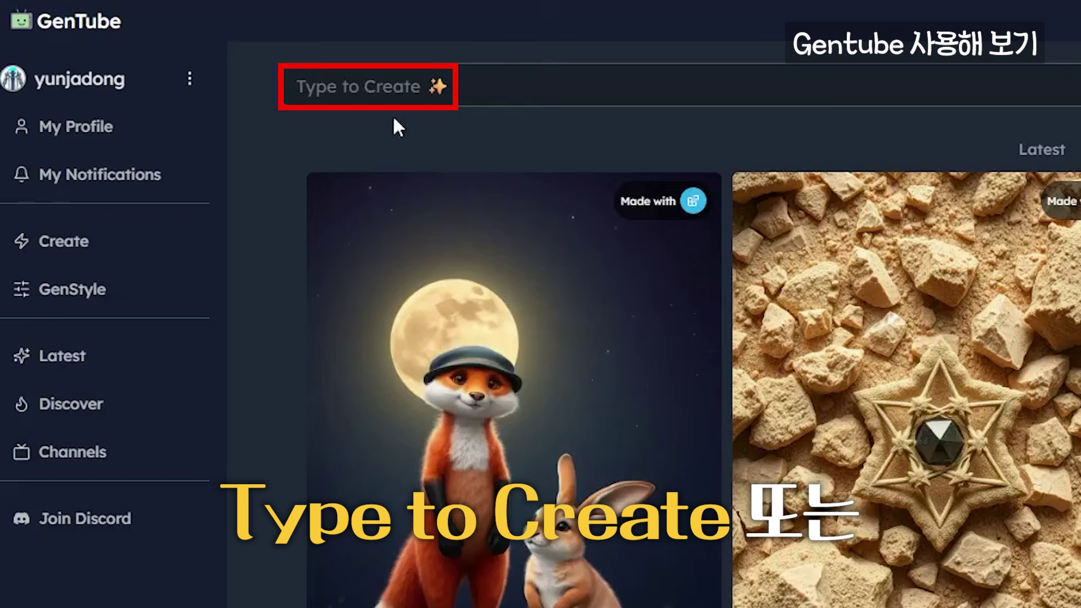
On the Create page, generate images from the prompt "fox", extended in turn with ", rabbit", ", moon" and ", 3d"
{"action": "left_click", "coordinate": [58, 248]}
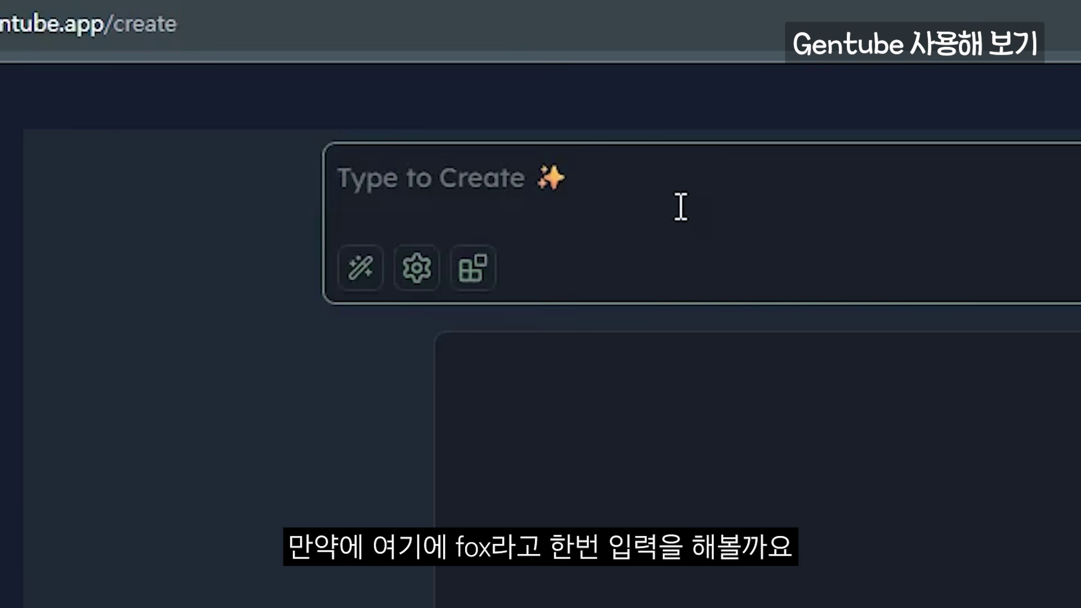
{"action": "type", "text": "fox"}
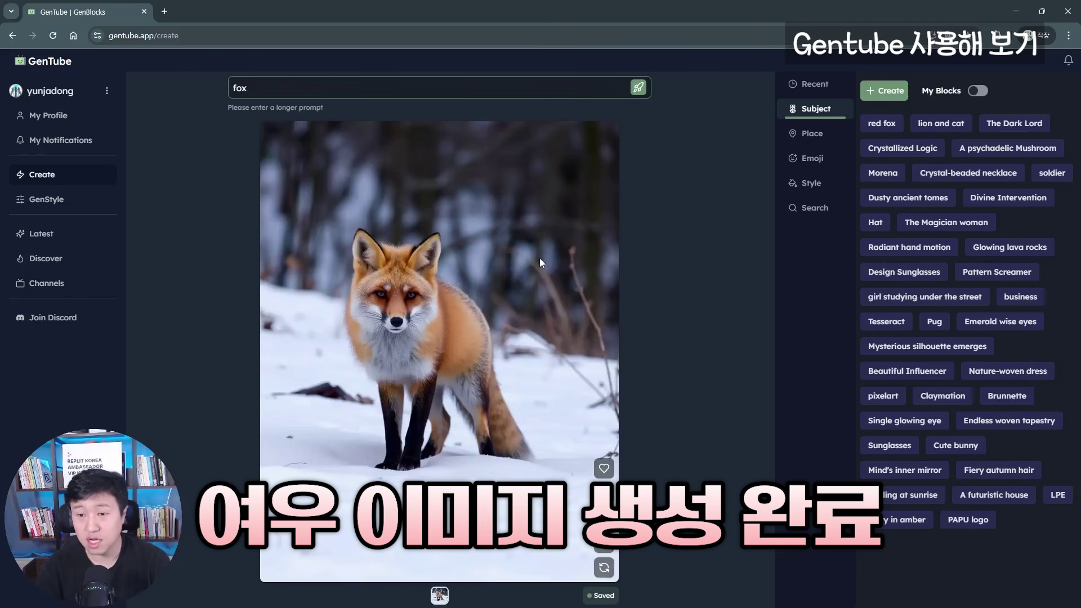
{"action": "left_click", "coordinate": [339, 83]}
{"action": "type", "text": ", rabbit"}
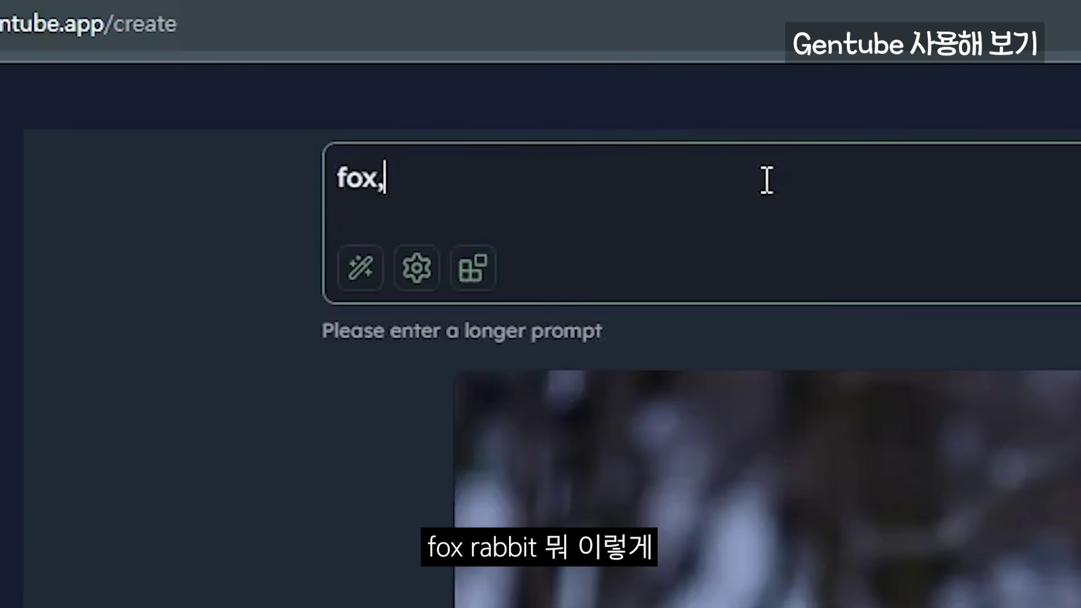
{"action": "key", "text": "Return"}
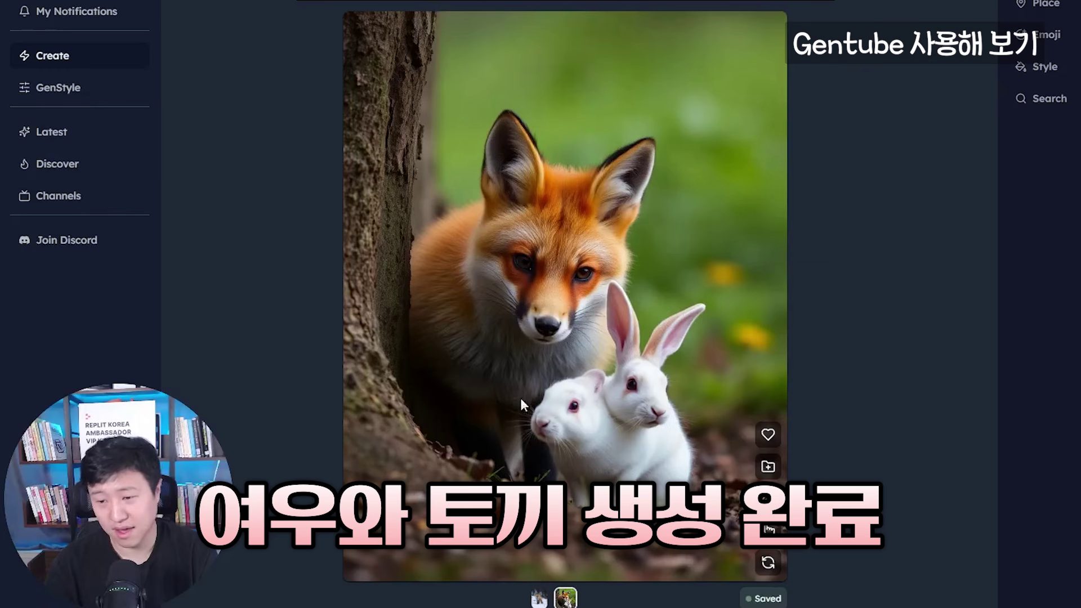
{"action": "type", "text": ", moon"}
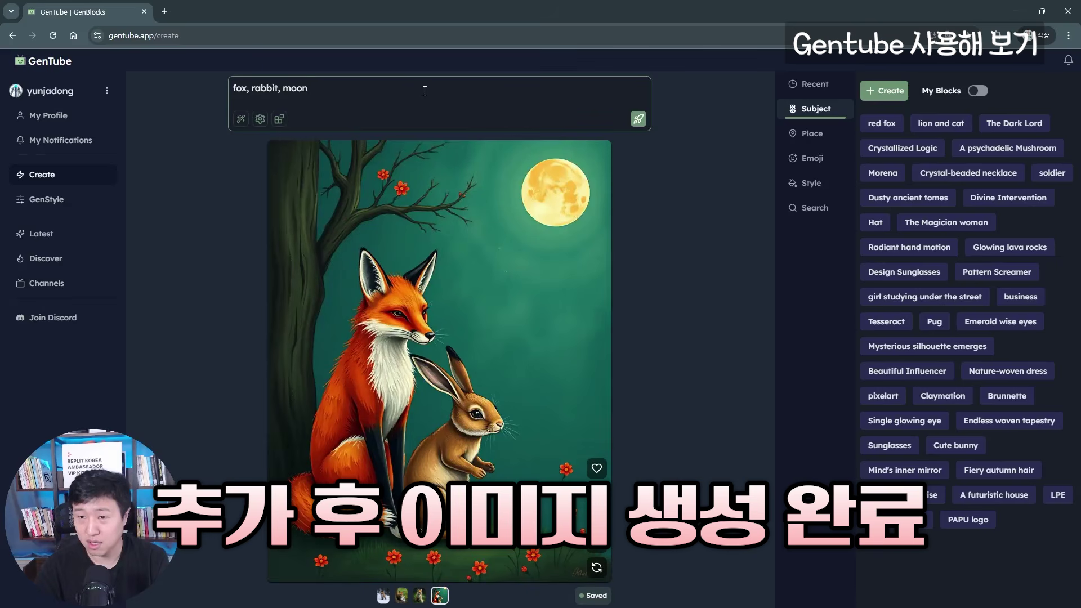
{"action": "type", "text": ", 3d"}
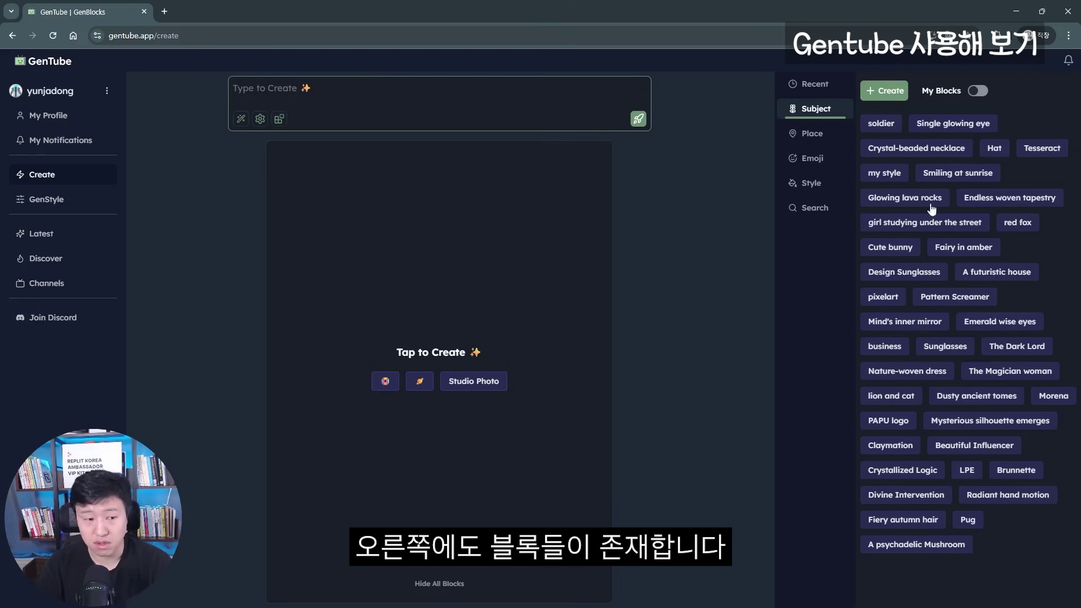
Generate an image from the soldier subject block and add the Hat block to it
{"action": "left_click", "coordinate": [730, 224]}
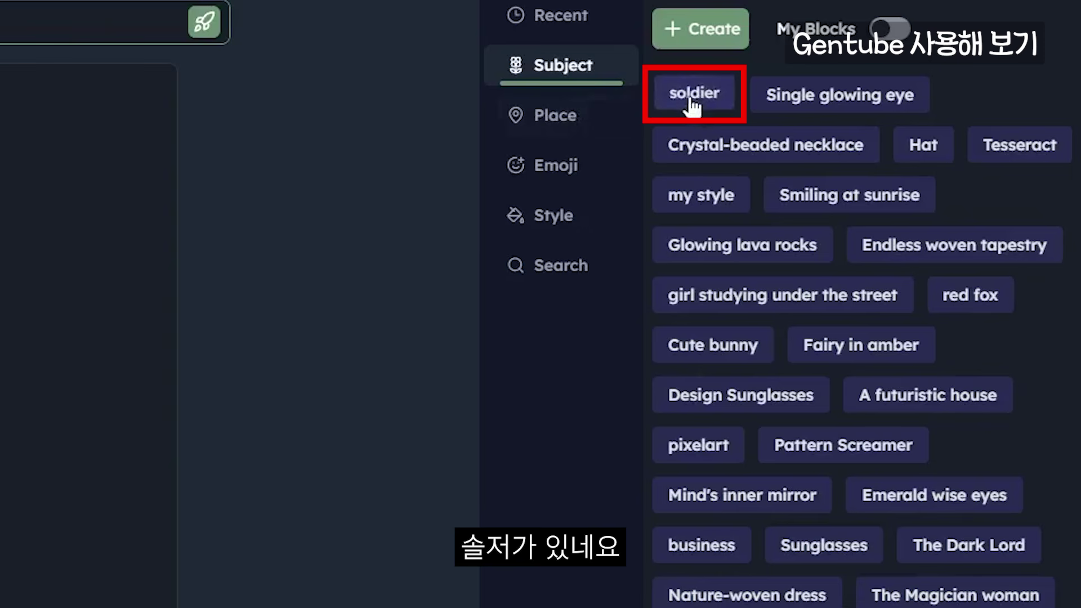
{"action": "left_click", "coordinate": [696, 103]}
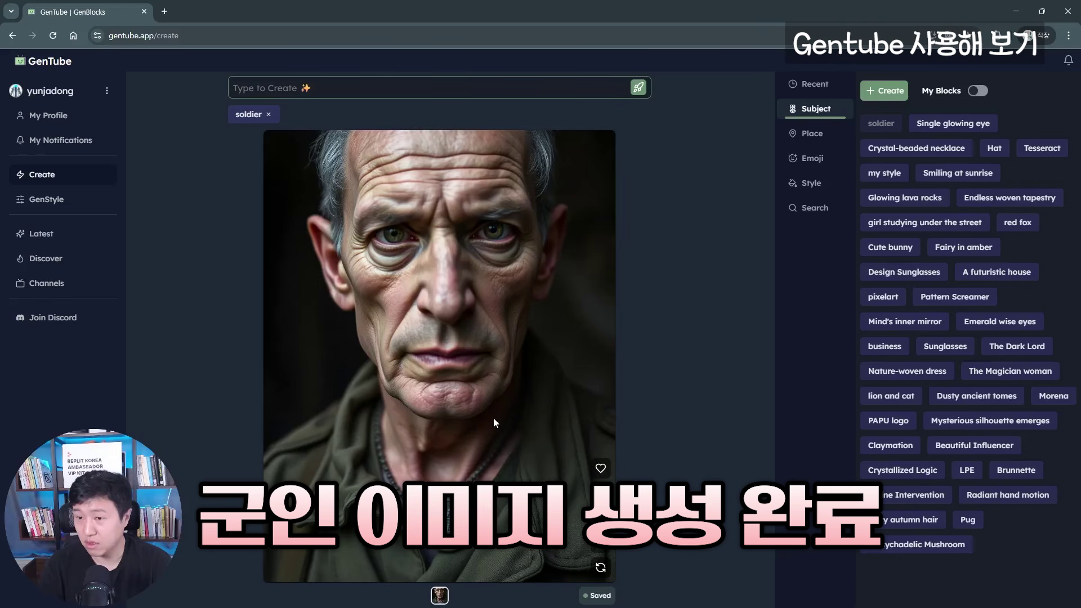
{"action": "left_click", "coordinate": [995, 149]}
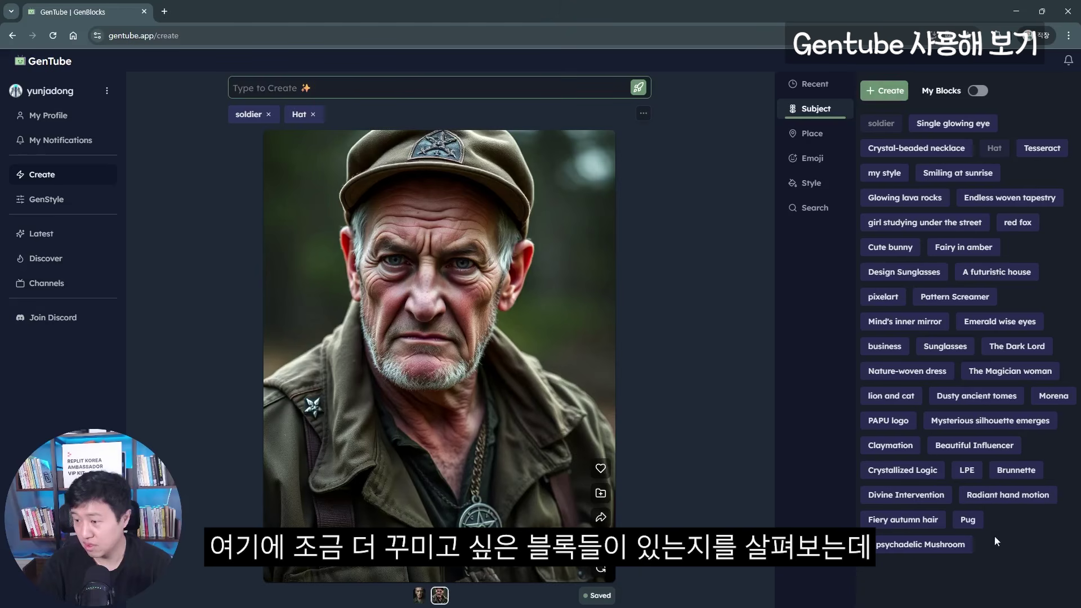
Add the City of neon block from the Place category to the soldier image
{"action": "left_click", "coordinate": [804, 141]}
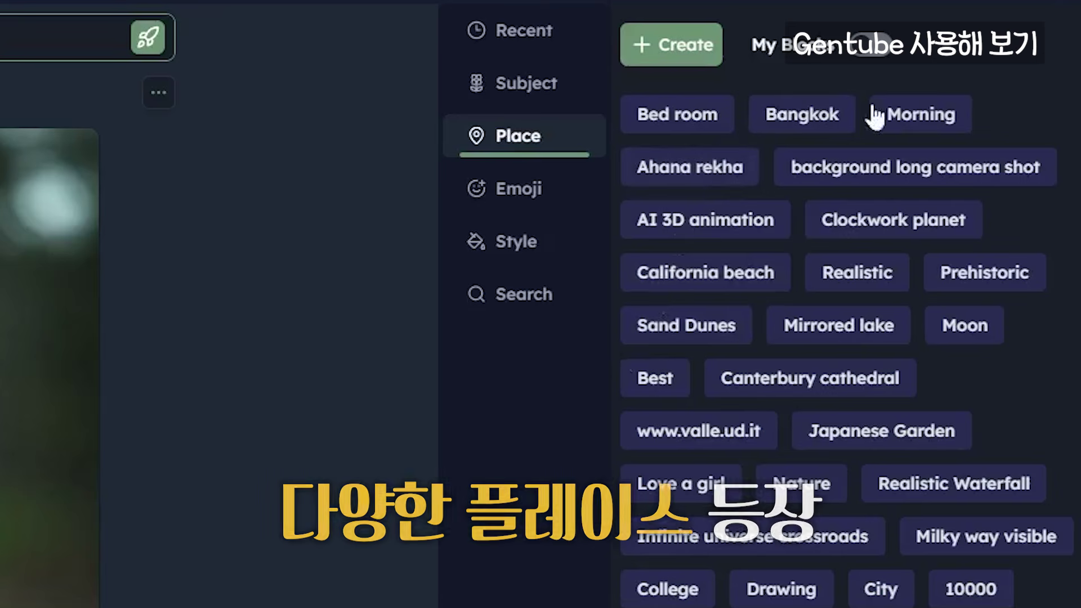
{"action": "scroll", "coordinate": [936, 380], "scroll_direction": "down", "scroll_amount": 5}
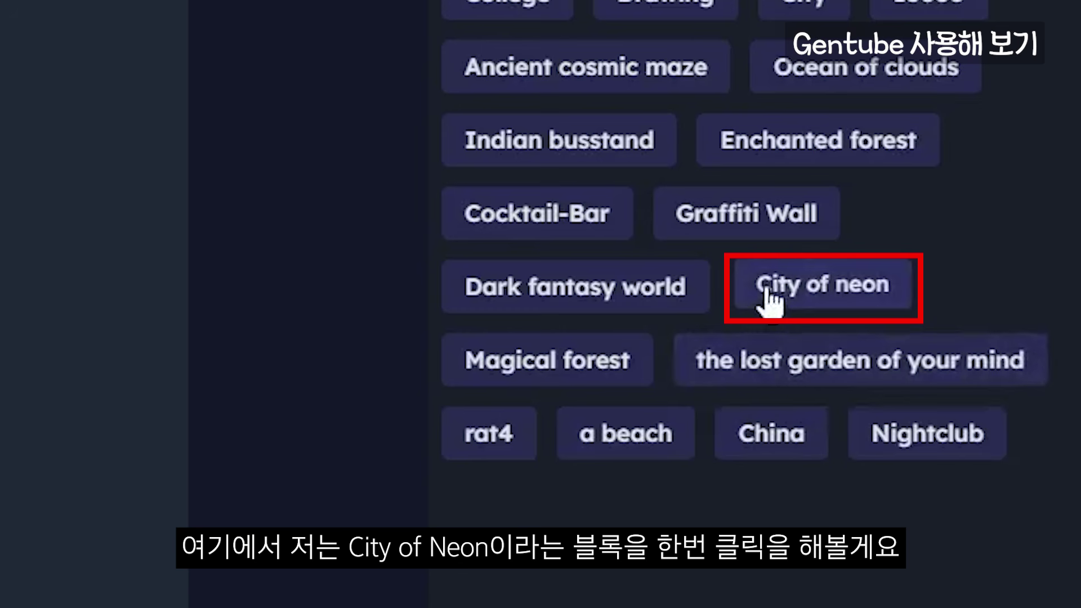
{"action": "left_click", "coordinate": [855, 436]}
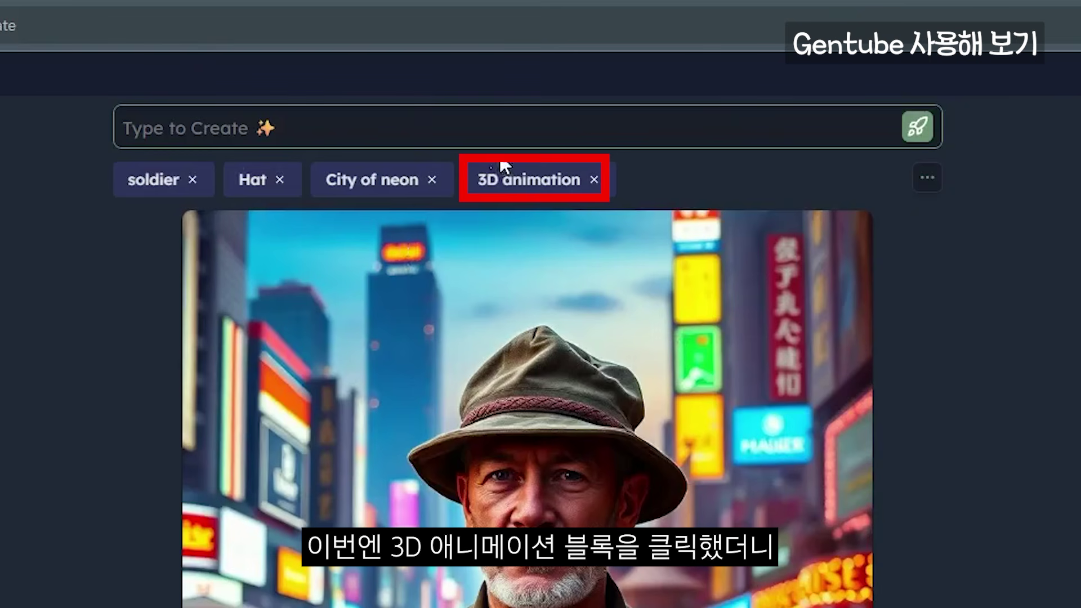
Try the ANIME and 3d cartoon style blocks on the soldier image
{"action": "left_click", "coordinate": [562, 185]}
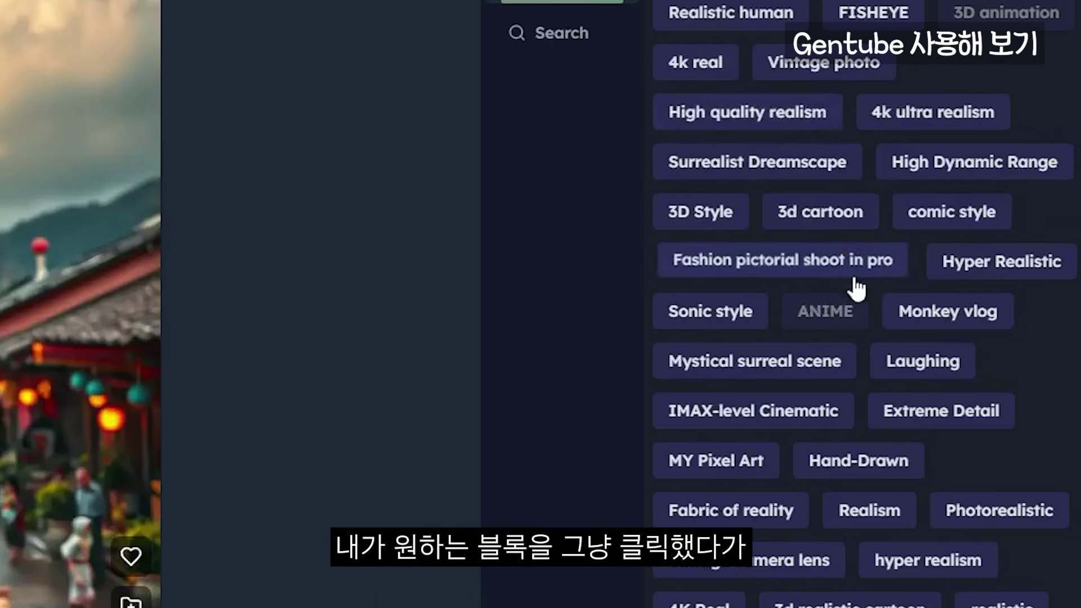
{"action": "left_click", "coordinate": [817, 221]}
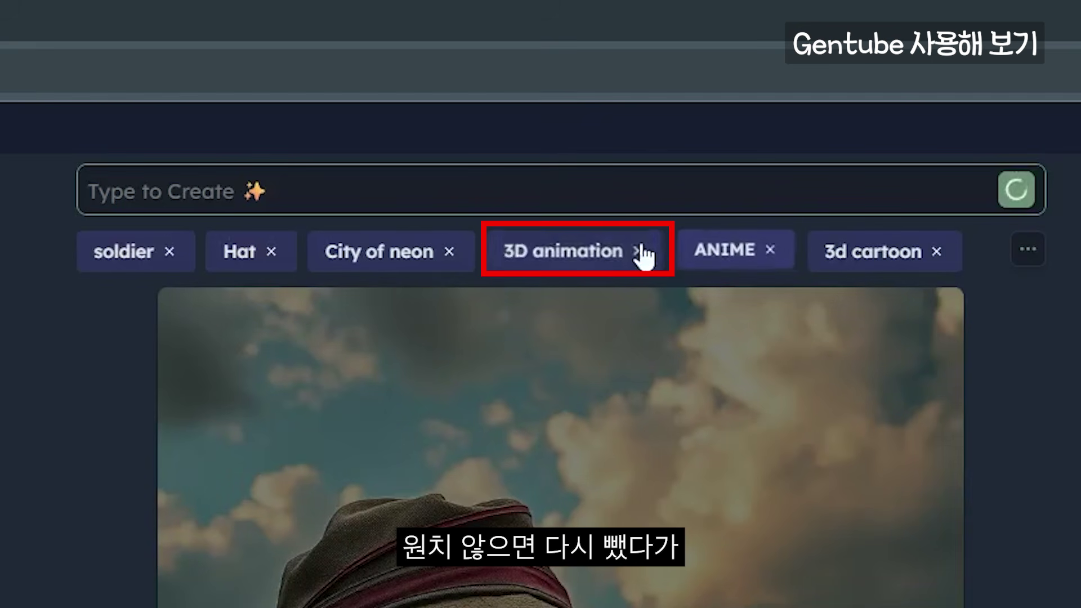
Remove the 3D animation, ANIME and 3d cartoon style blocks from the soldier image
{"action": "left_click", "coordinate": [640, 249]}
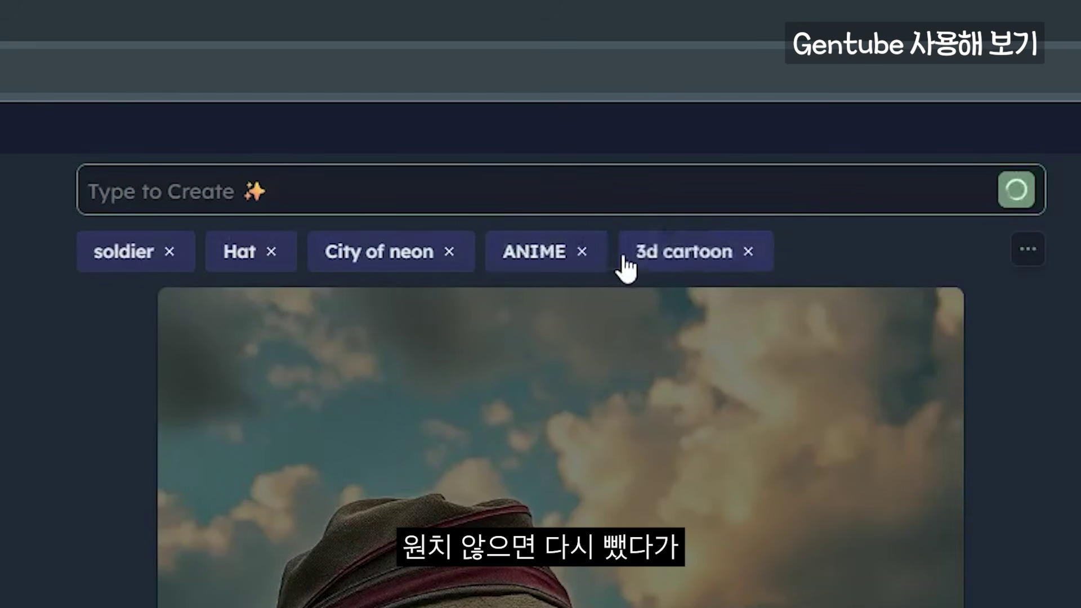
{"action": "left_click", "coordinate": [581, 250]}
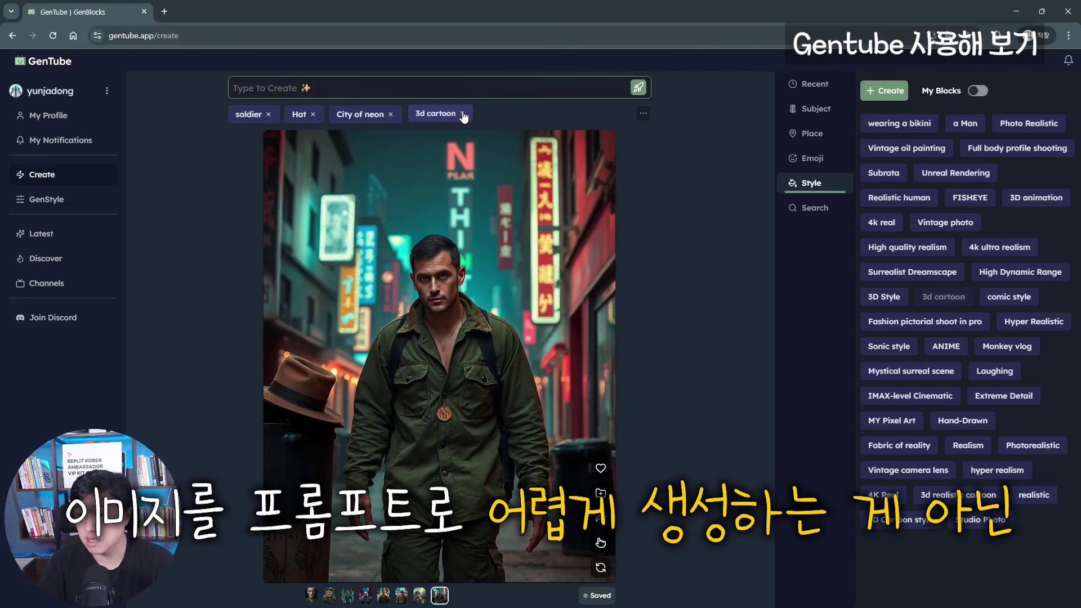
{"action": "left_click", "coordinate": [462, 115]}
Look over the recently used blocks and add the business block from the Subject category
{"action": "left_click", "coordinate": [822, 87]}
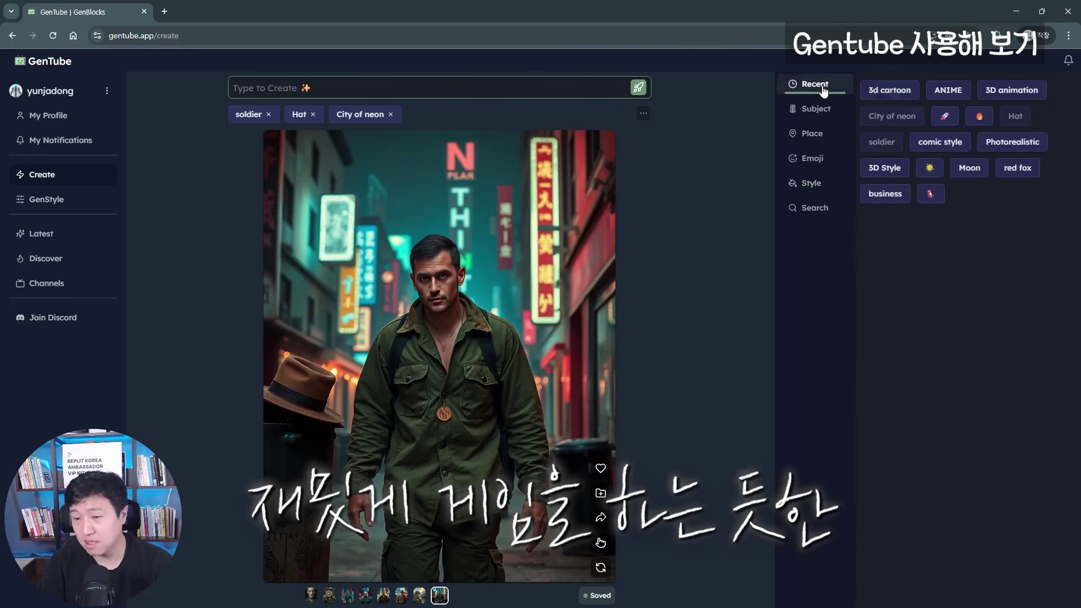
{"action": "left_click", "coordinate": [815, 108]}
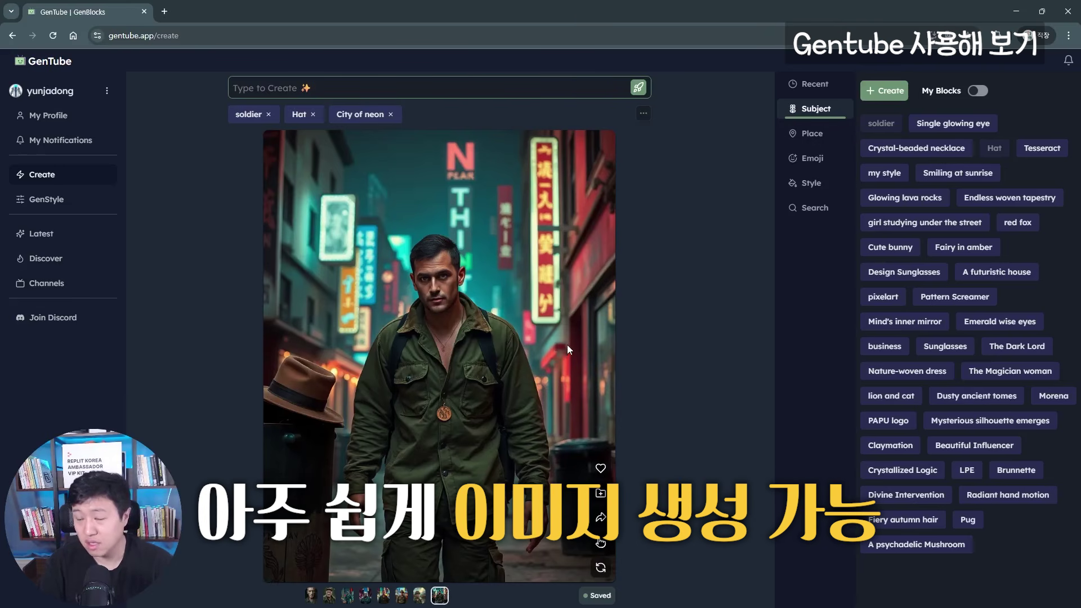
{"action": "left_click", "coordinate": [884, 346]}
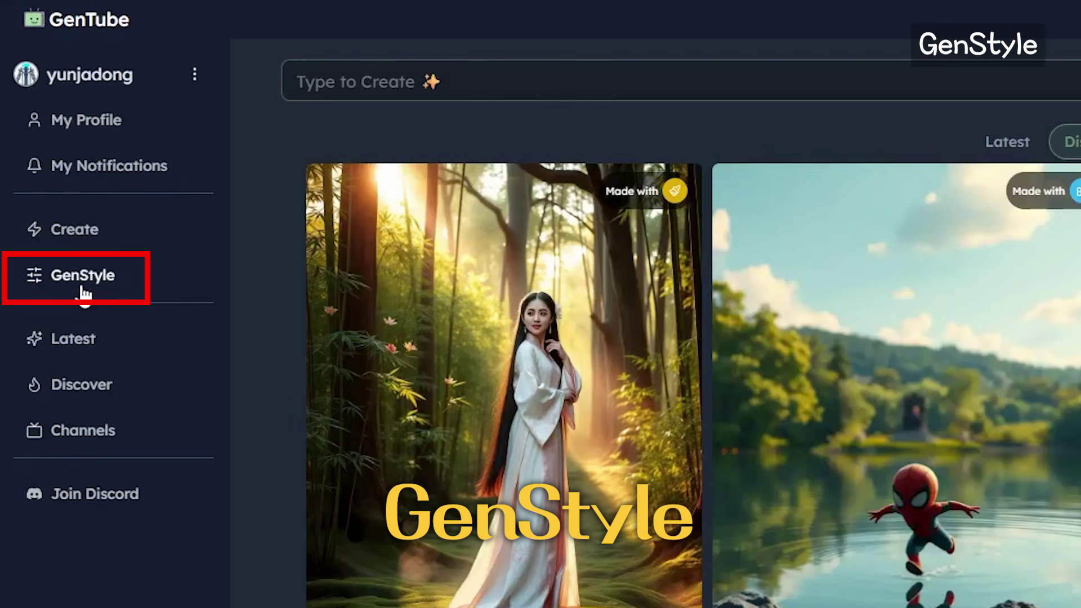
Open GenStyle and generate an image in the Cyberpunk style
{"action": "left_click", "coordinate": [83, 288]}
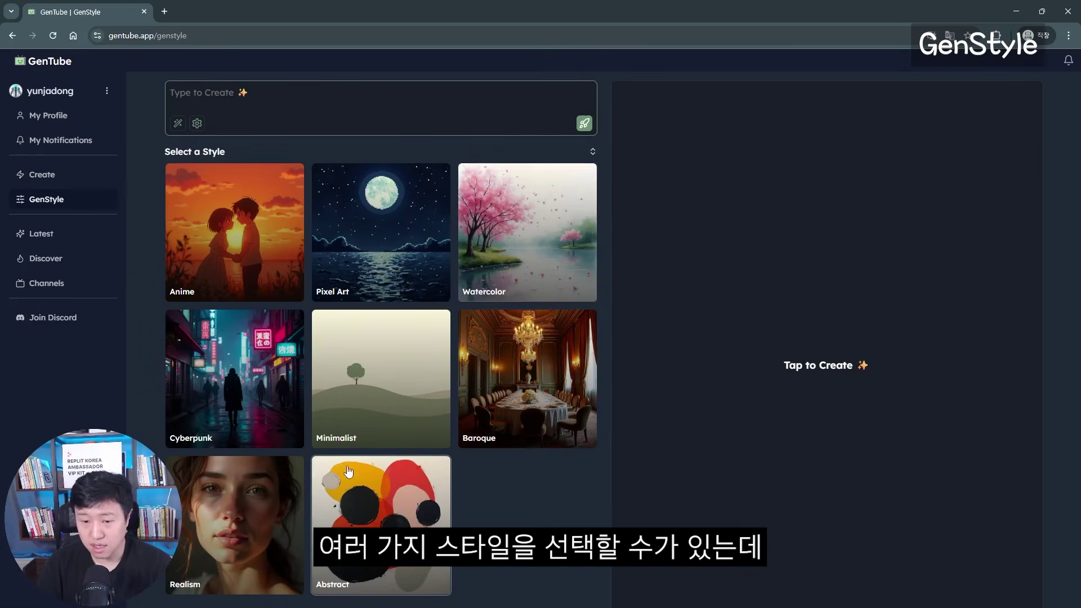
{"action": "scroll", "coordinate": [234, 389], "scroll_direction": "down", "scroll_amount": 1}
{"action": "left_click", "coordinate": [226, 358]}
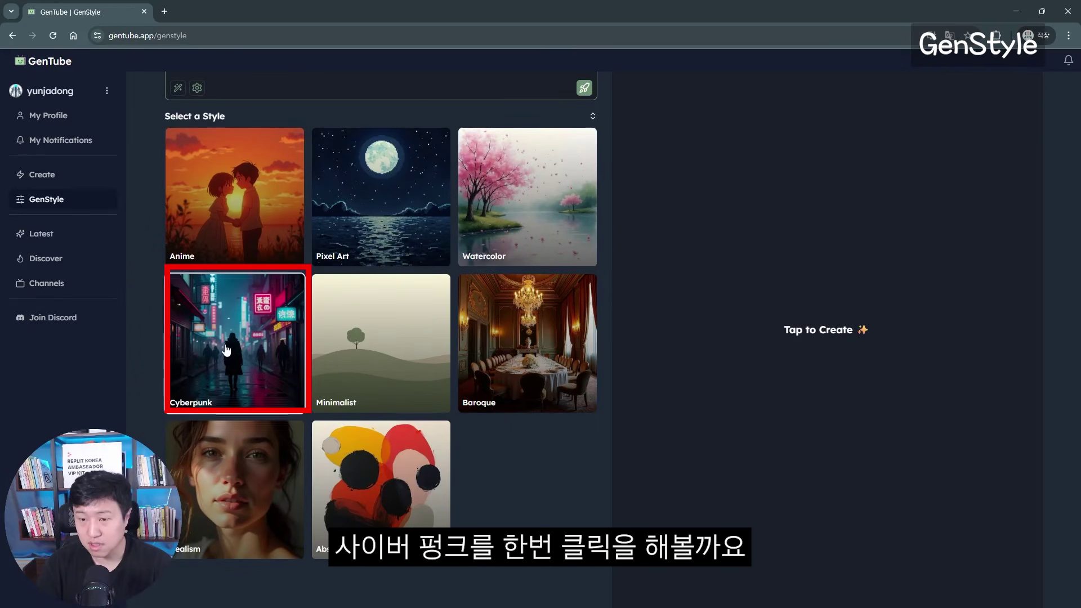
{"action": "scroll", "coordinate": [225, 352], "scroll_direction": "down", "scroll_amount": 1}
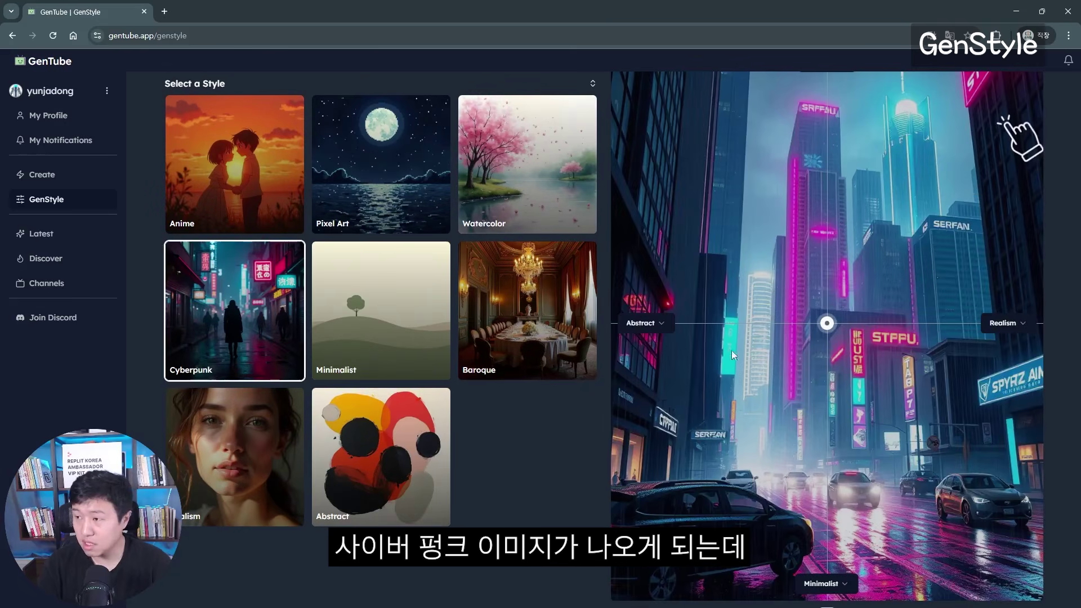
Examine the directional style options around the cyberpunk image: Abstract, Realism, Baroque and Minimalist
{"action": "scroll", "coordinate": [1002, 287], "scroll_direction": "up", "scroll_amount": 1}
{"action": "left_click", "coordinate": [660, 360]}
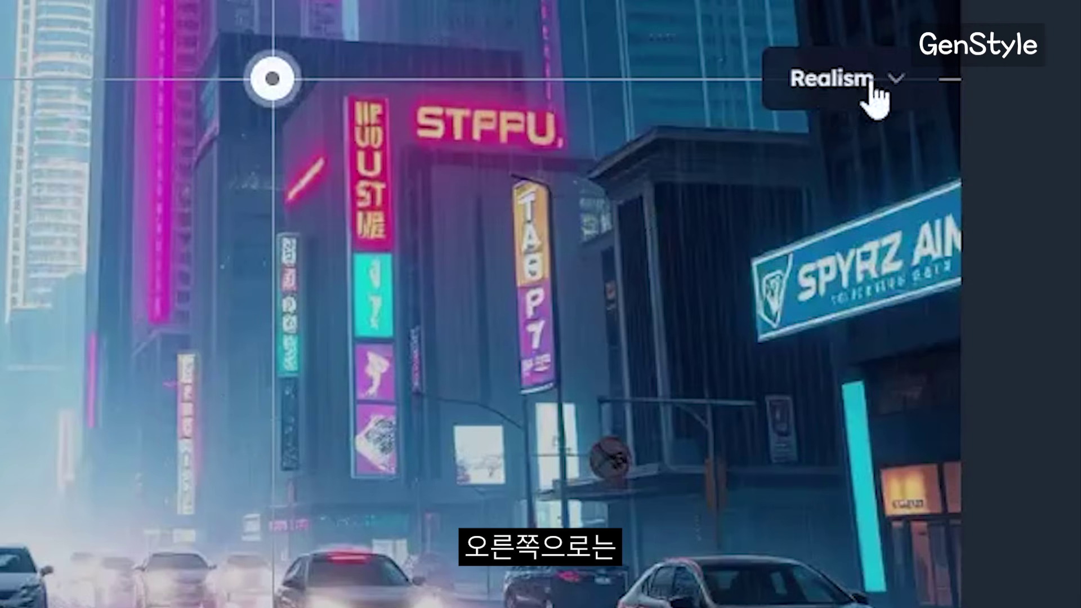
{"action": "left_click", "coordinate": [872, 80]}
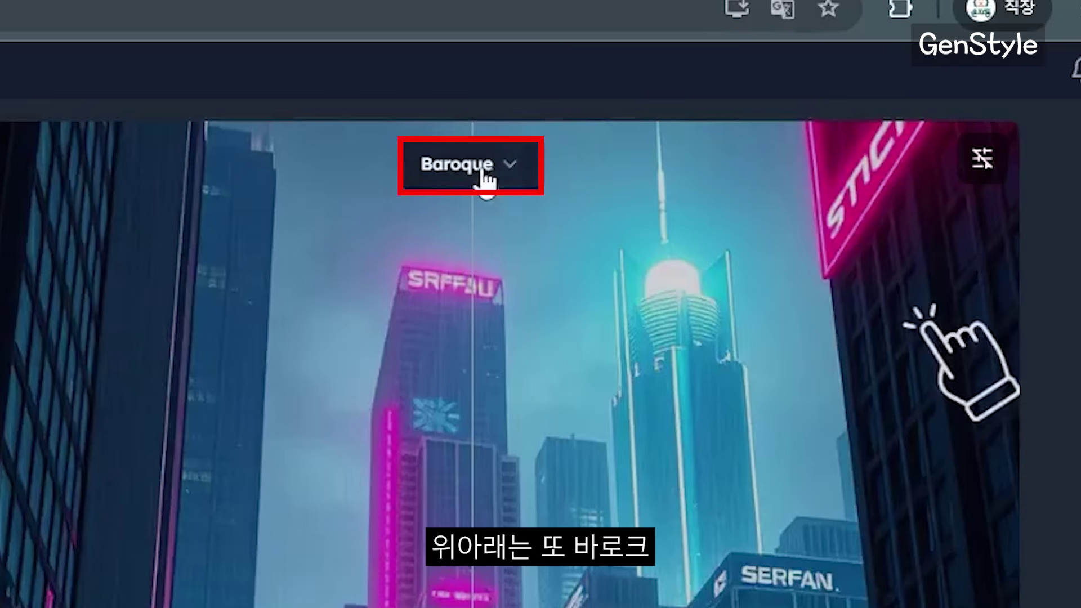
{"action": "left_click", "coordinate": [481, 166]}
{"action": "left_click", "coordinate": [506, 164]}
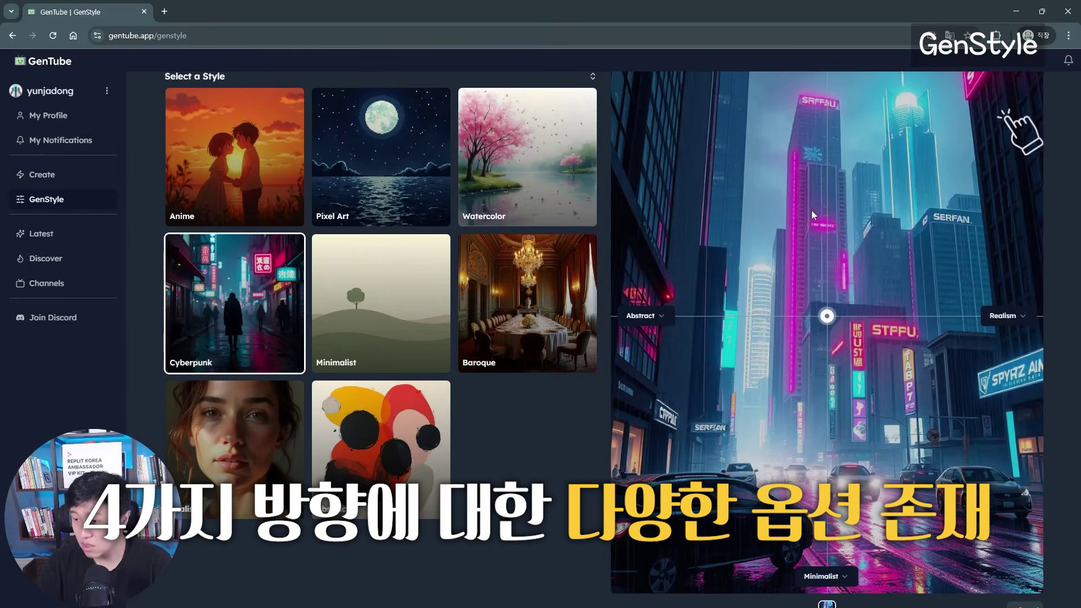
{"action": "scroll", "coordinate": [813, 215], "scroll_direction": "up", "scroll_amount": 1}
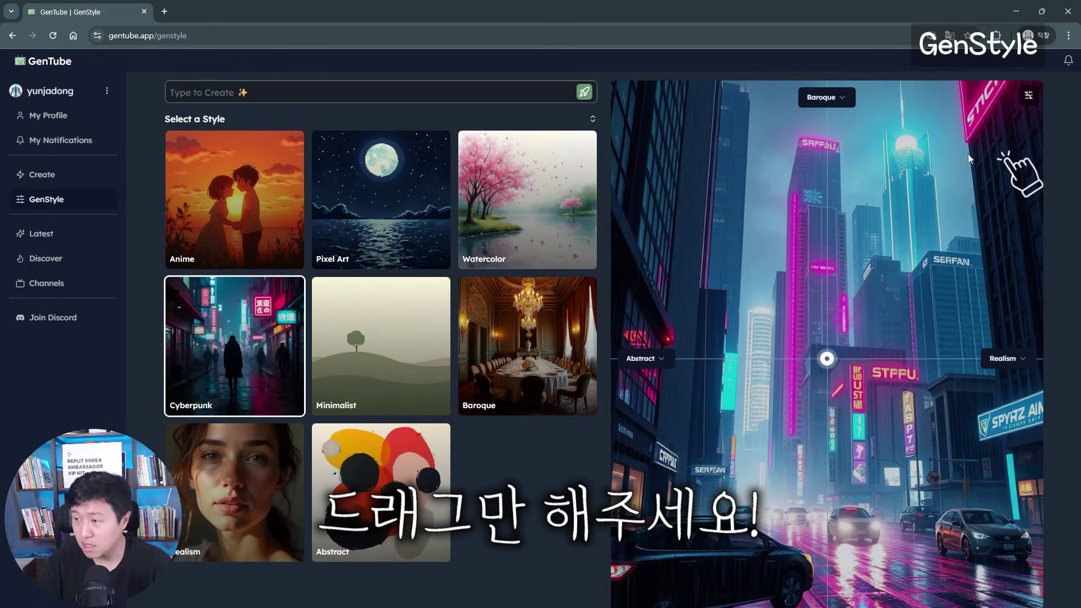
Steer the generated GenStyle image toward Realism, and move its style handle toward Minimalist for another variation
{"action": "left_click_drag", "start_coordinate": [826, 358], "coordinate": [962, 352]}
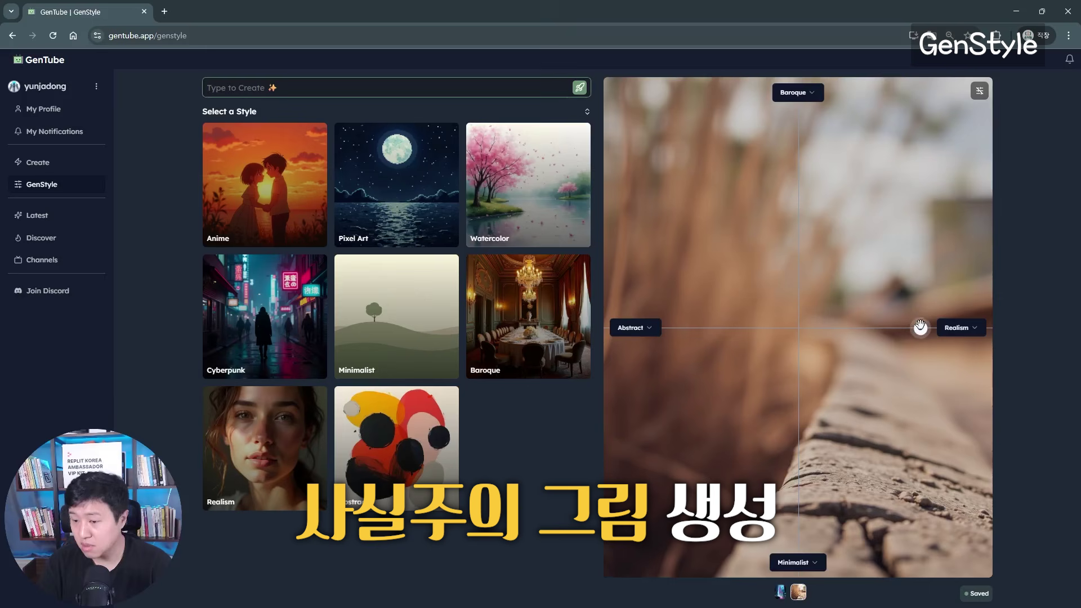
{"action": "left_click_drag", "start_coordinate": [920, 327], "coordinate": [795, 496]}
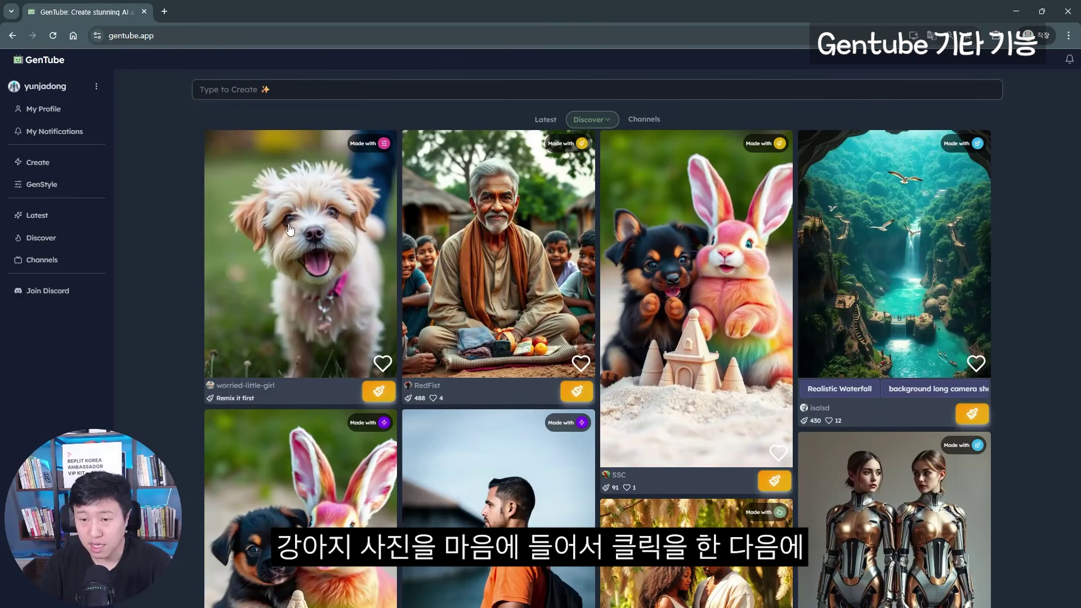
Open the fluffy white dog image and remix it with the parrot emoji block and the 3D animation block
{"action": "left_click", "coordinate": [289, 225]}
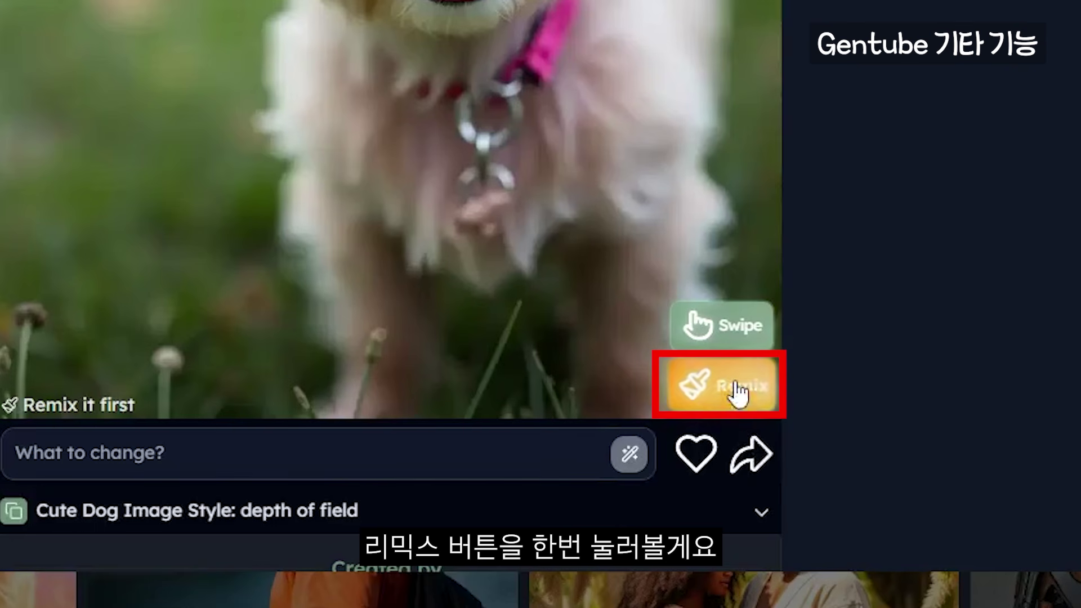
{"action": "left_click", "coordinate": [674, 496]}
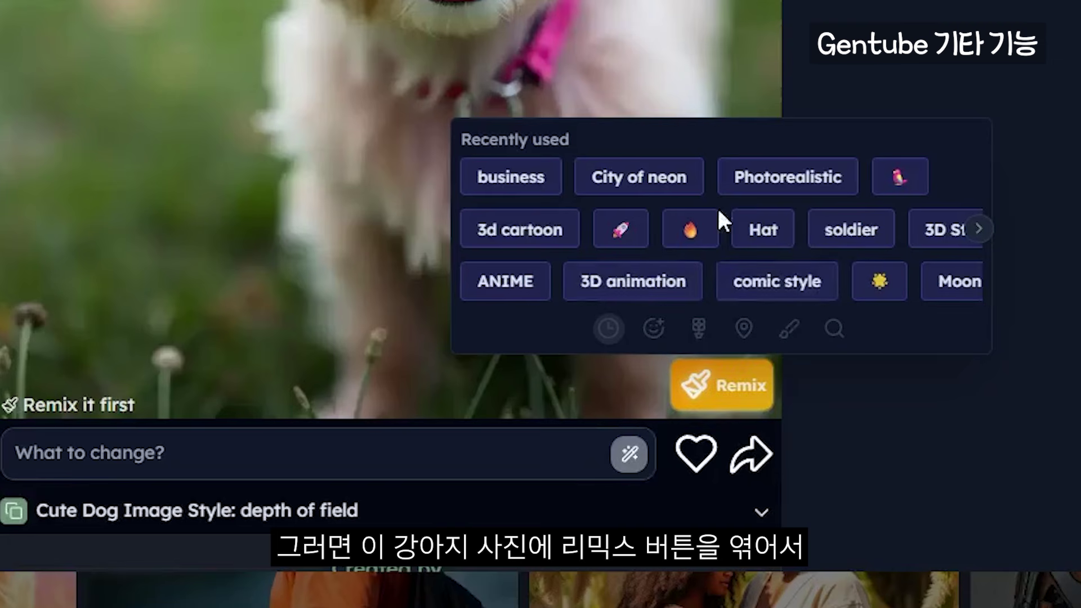
{"action": "left_click", "coordinate": [901, 179]}
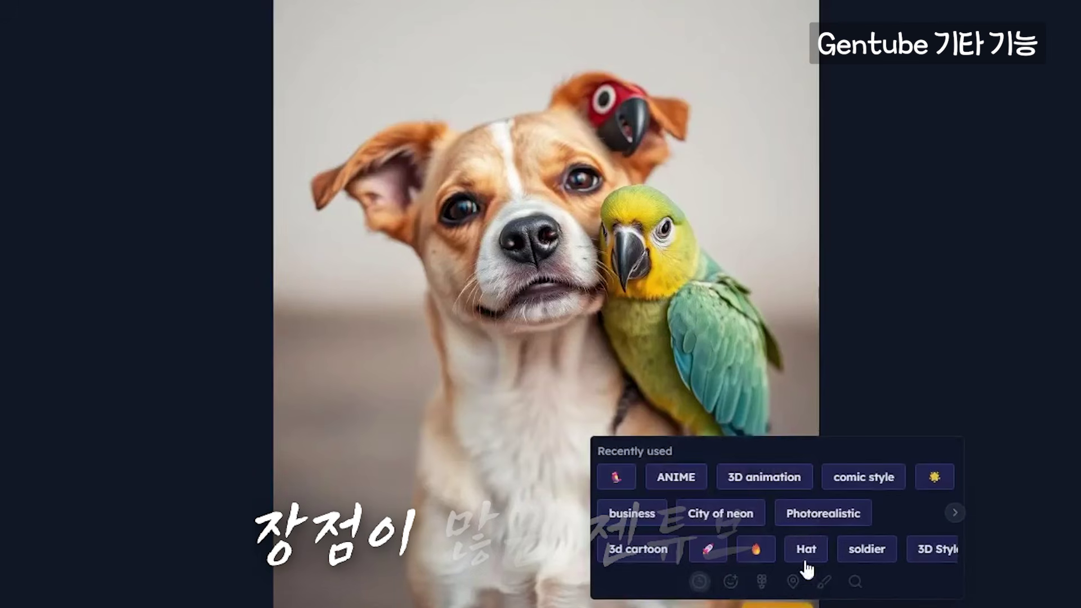
{"action": "left_click", "coordinate": [796, 478]}
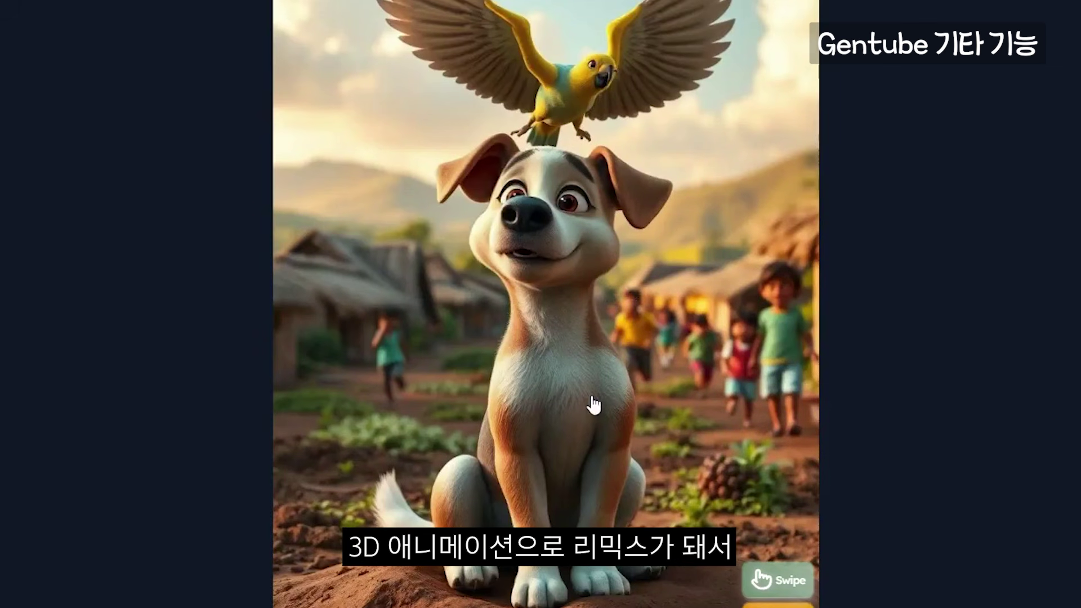
Open the 3D animation dog image in Swipe and generate a series of variations in different styles
{"action": "scroll", "coordinate": [484, 349], "scroll_direction": "down", "scroll_amount": 15}
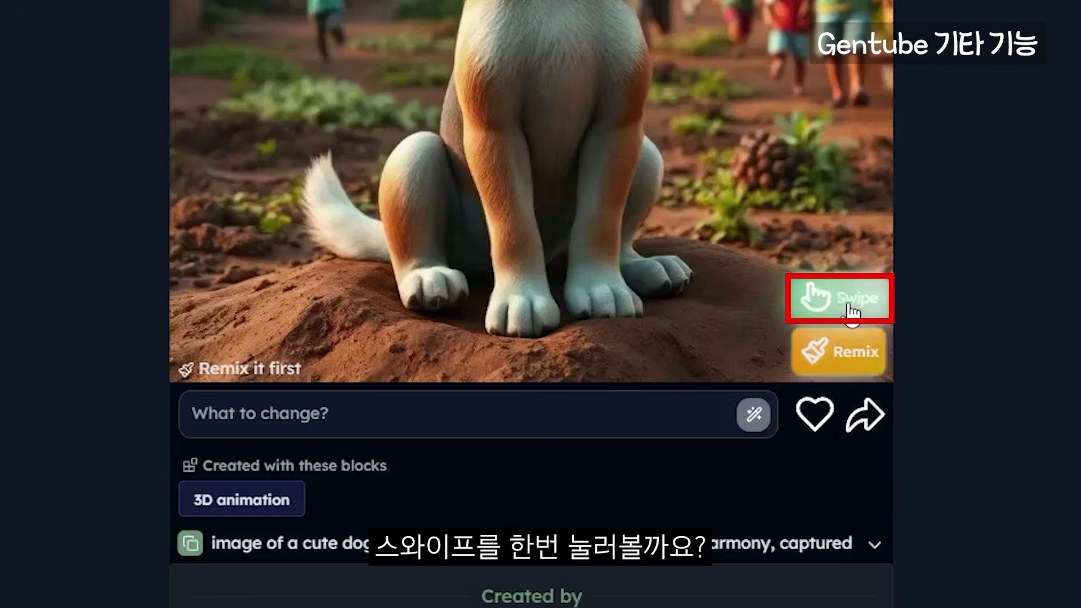
{"action": "left_click", "coordinate": [851, 307]}
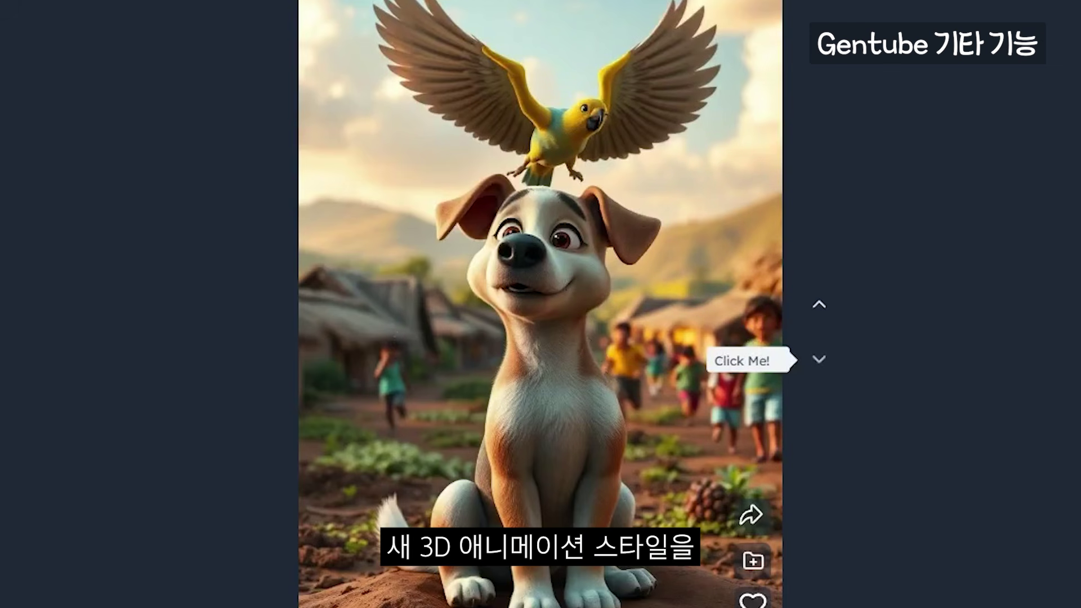
{"action": "left_click", "coordinate": [819, 360]}
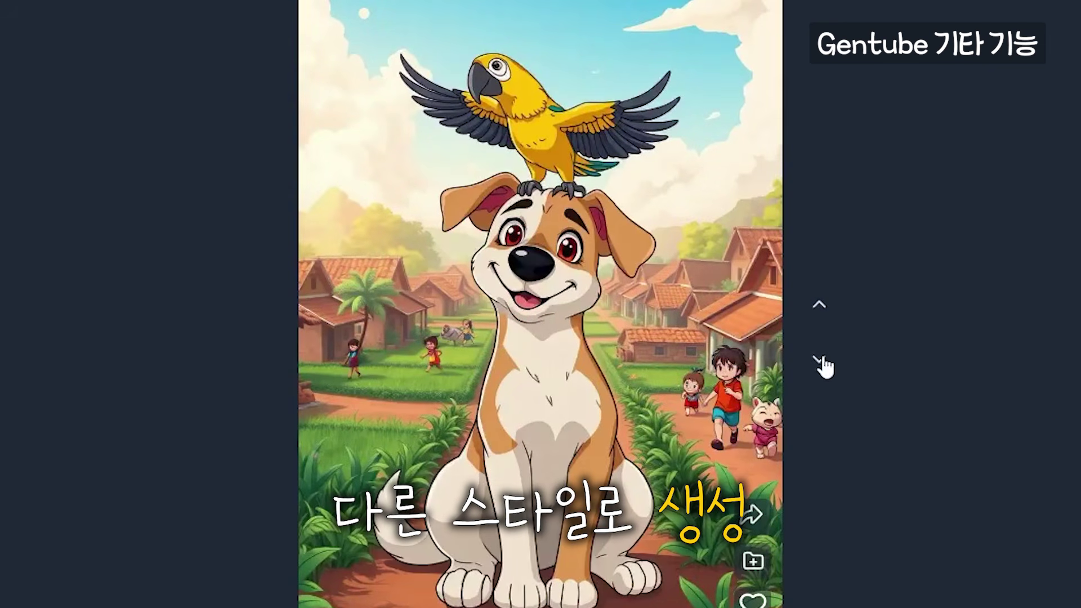
{"action": "left_click", "coordinate": [819, 360]}
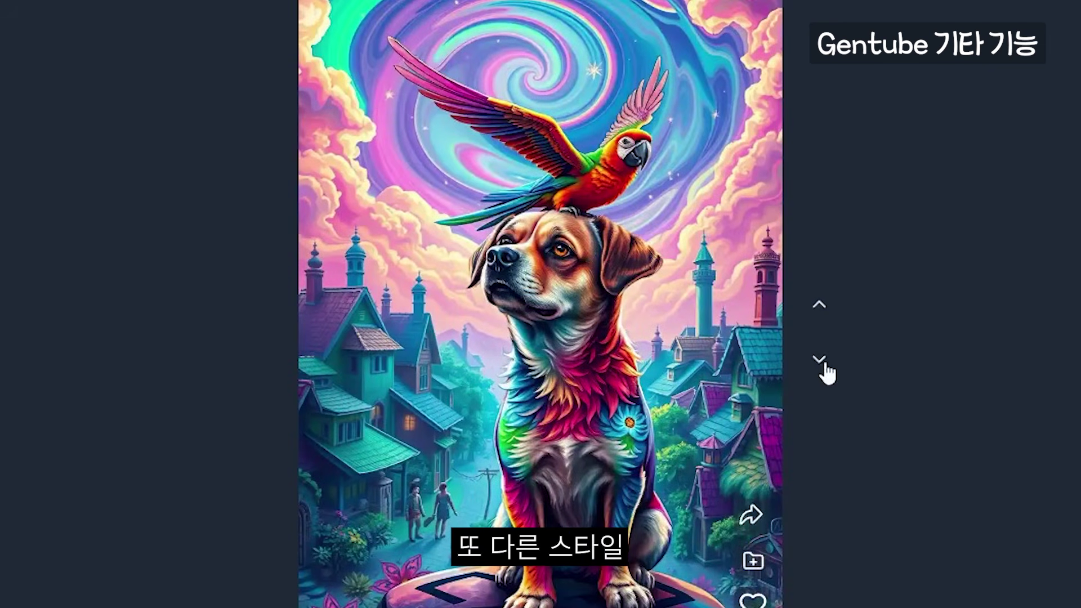
{"action": "left_click", "coordinate": [820, 361]}
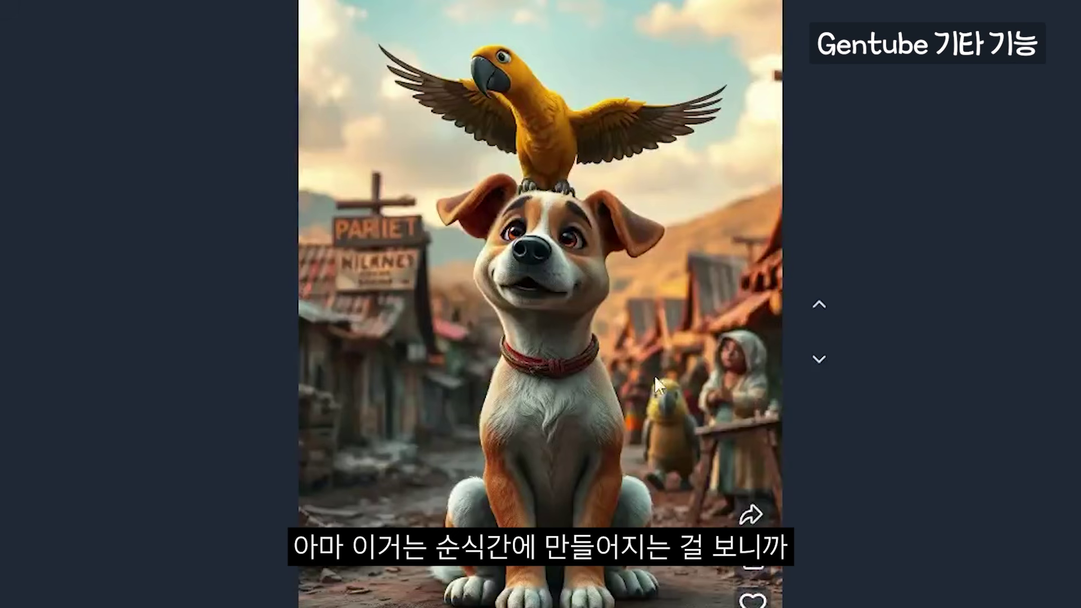
{"action": "left_click", "coordinate": [820, 363]}
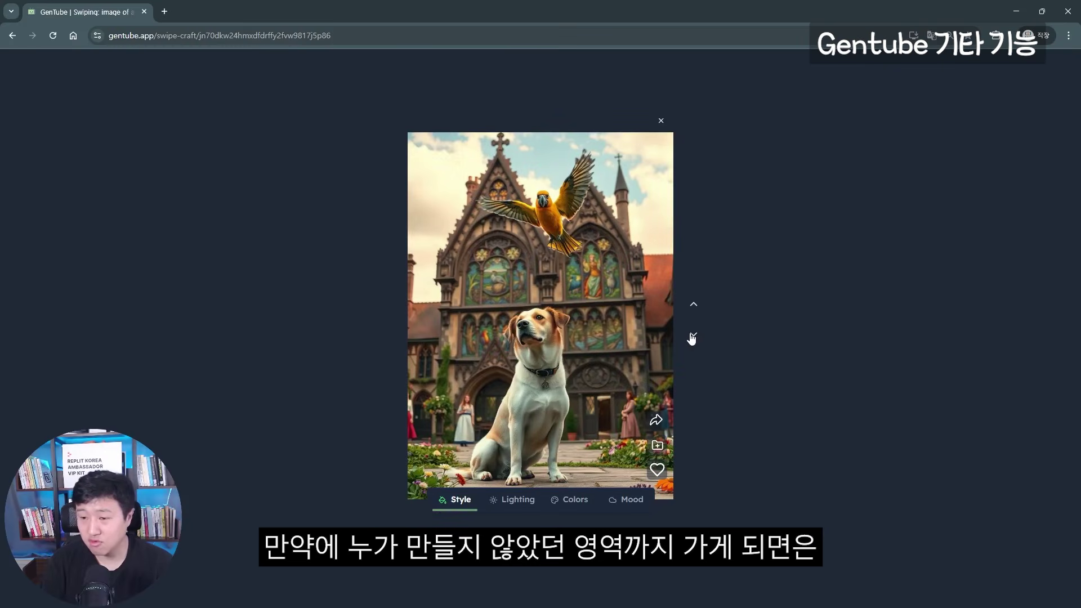
{"action": "left_click", "coordinate": [692, 337]}
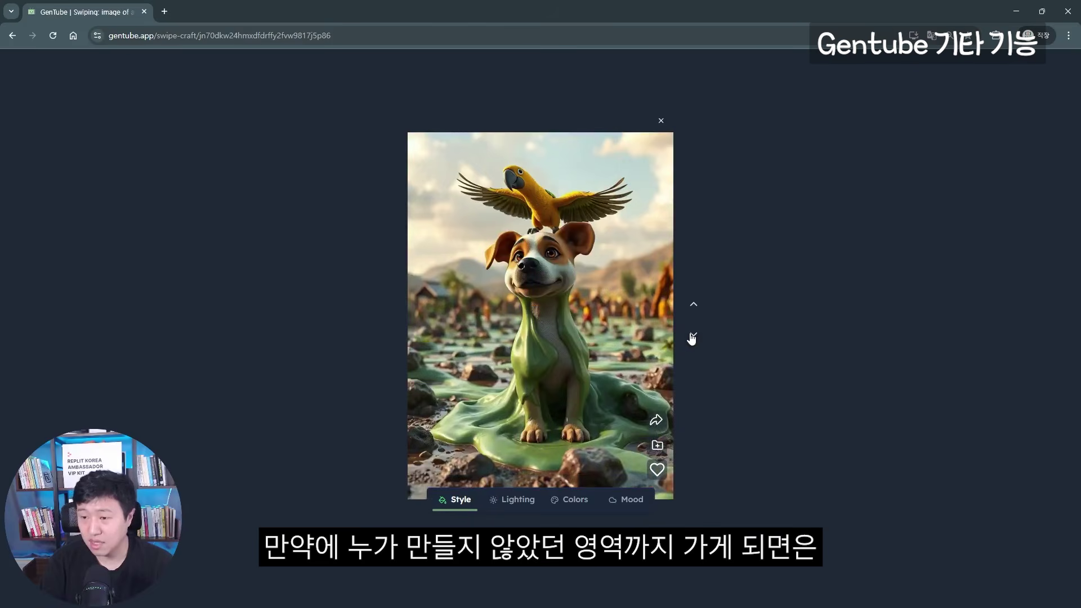
{"action": "left_click", "coordinate": [693, 337]}
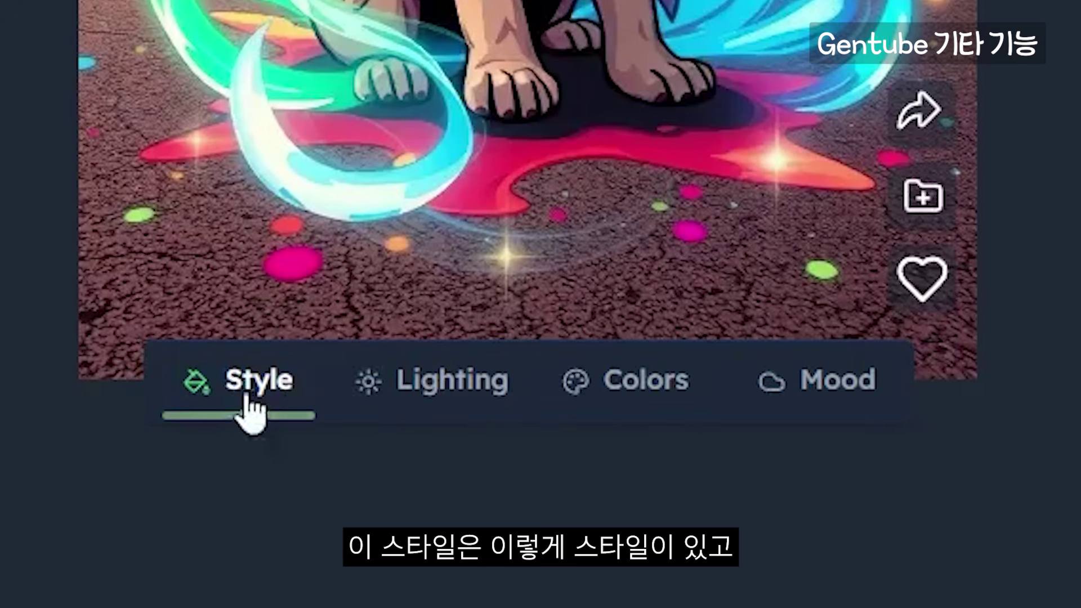
Look through the Lighting, Colors and Mood variation categories for the swiped dog image
{"action": "left_click", "coordinate": [447, 394]}
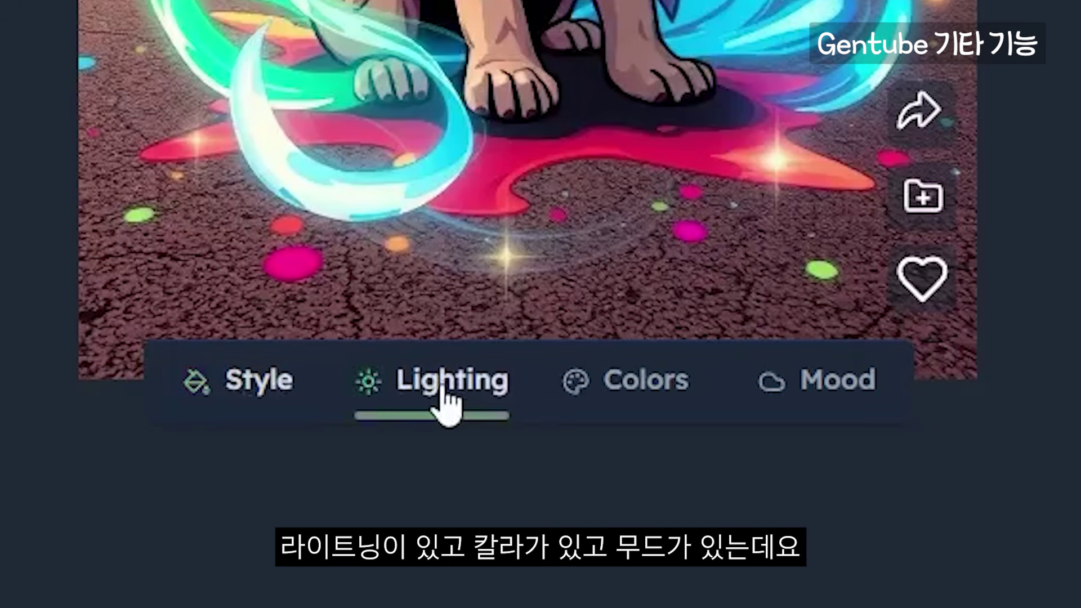
{"action": "left_click", "coordinate": [647, 394]}
{"action": "left_click", "coordinate": [830, 397]}
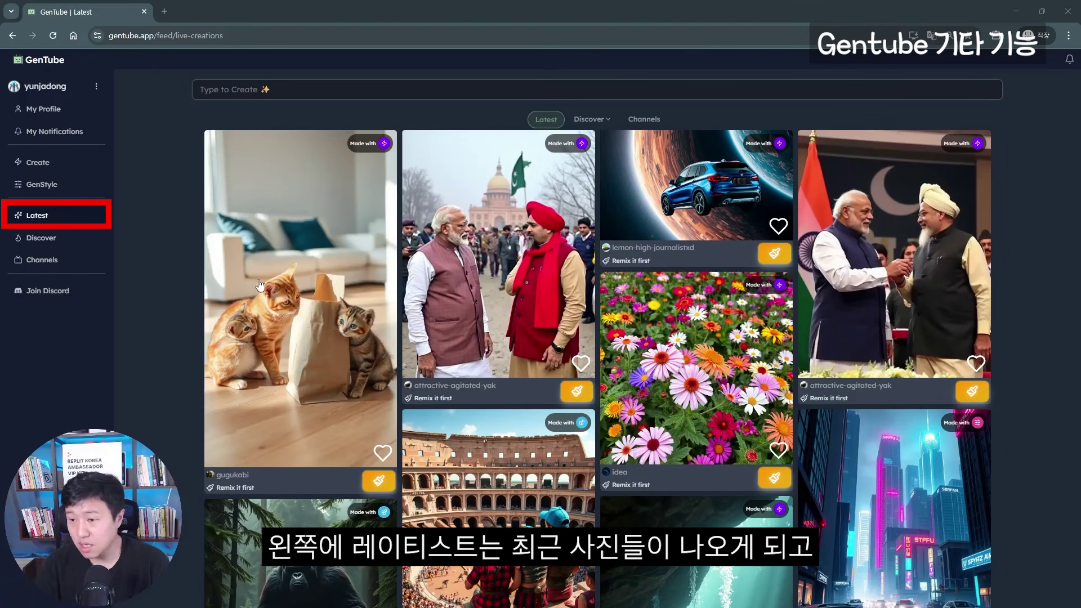
Browse the Discover and Channels feeds and open the Dress Neck Design channel to view its images
{"action": "left_click", "coordinate": [49, 238]}
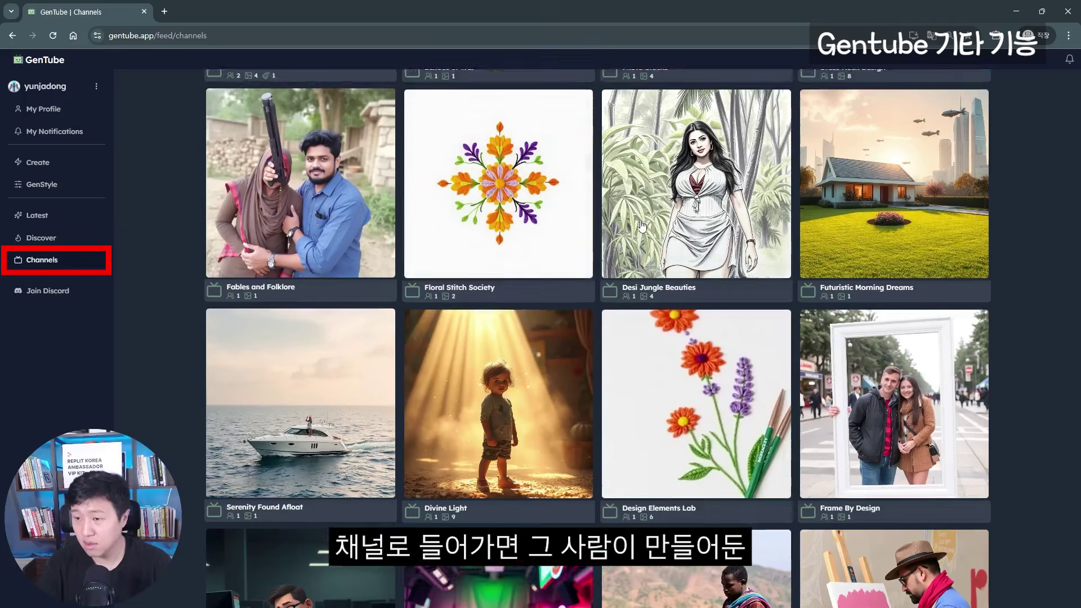
{"action": "scroll", "coordinate": [641, 226], "scroll_direction": "up", "scroll_amount": 8}
{"action": "scroll", "coordinate": [914, 104], "scroll_direction": "down", "scroll_amount": 5}
{"action": "left_click", "coordinate": [914, 105]}
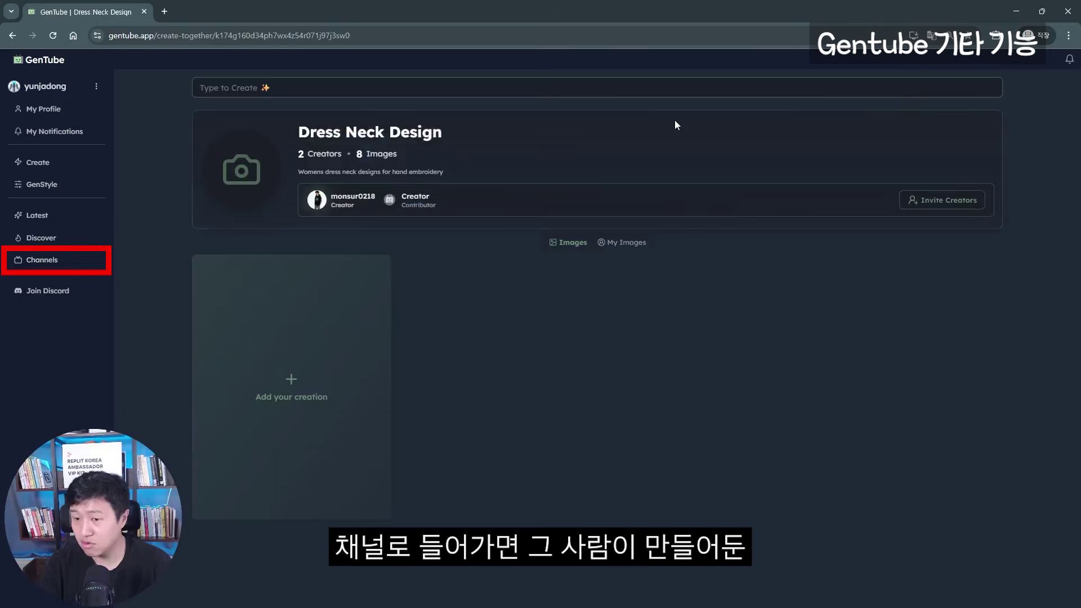
{"action": "scroll", "coordinate": [581, 457], "scroll_direction": "down", "scroll_amount": 5}
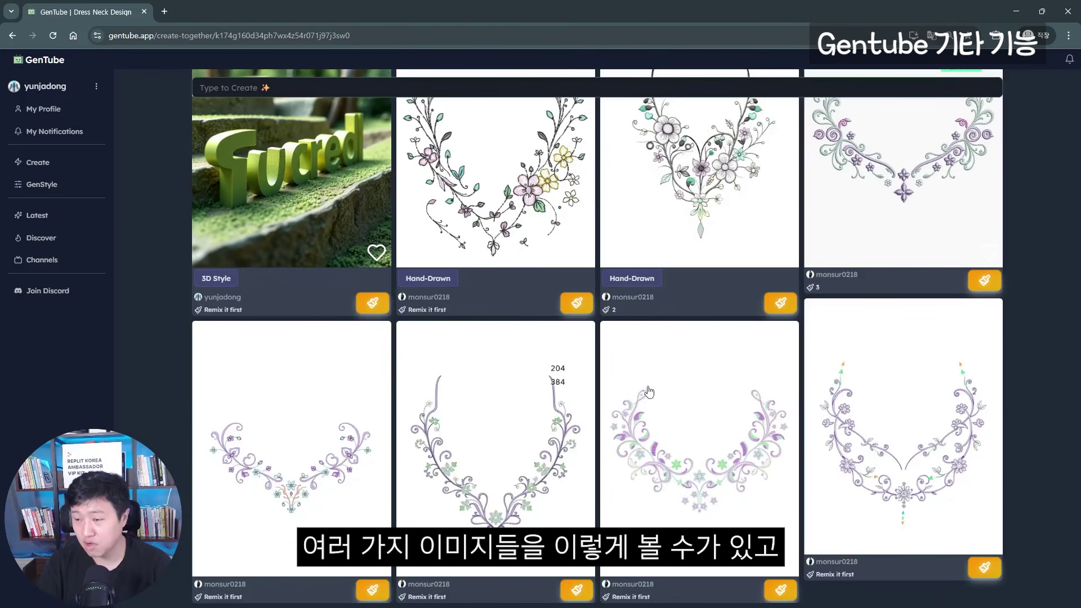
View the remix blocks offered for a Hand-Drawn neck design and return to browsing the channels list
{"action": "left_click", "coordinate": [780, 306]}
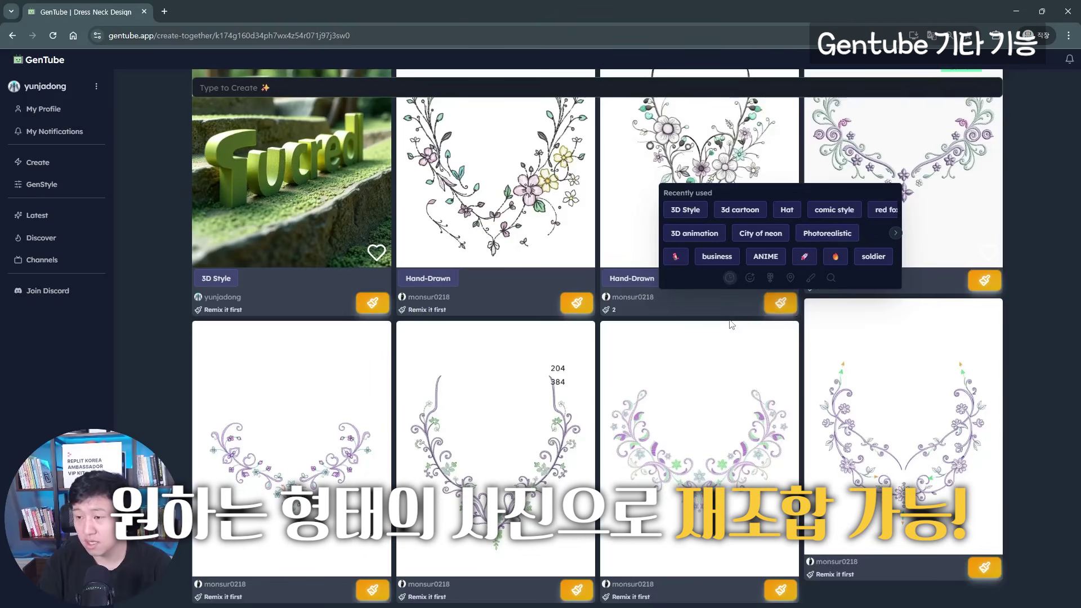
{"action": "left_click", "coordinate": [632, 266]}
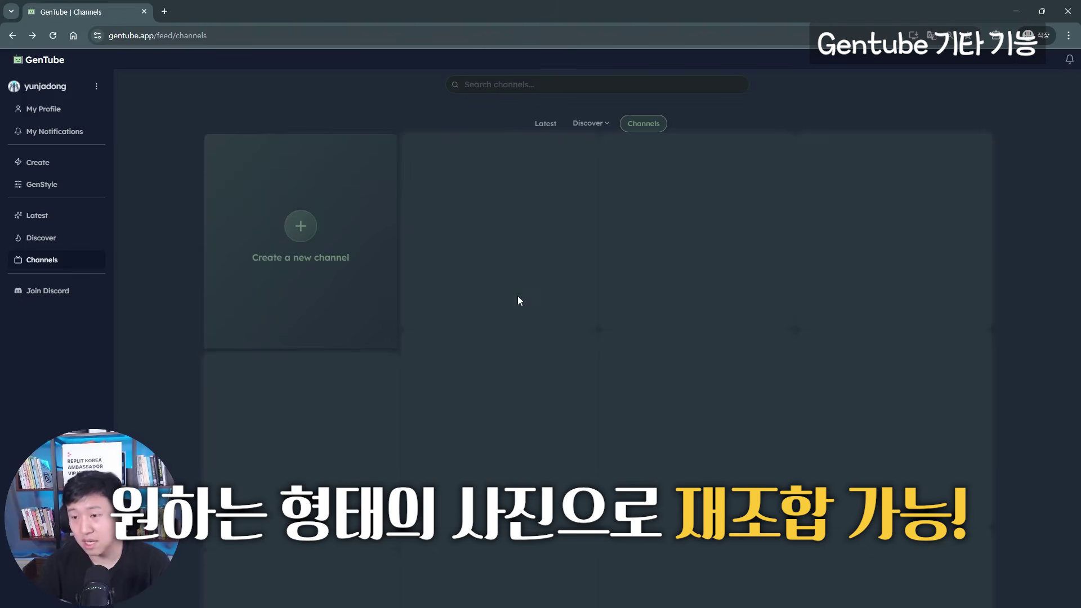
{"action": "scroll", "coordinate": [490, 298], "scroll_direction": "down", "scroll_amount": 10}
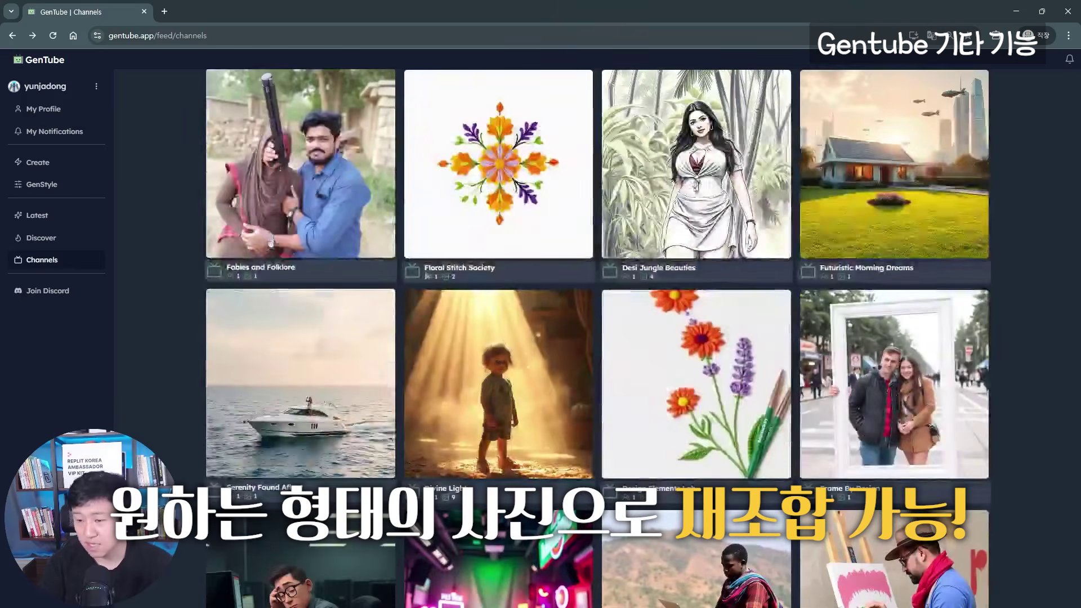
Open the GenTube Discord invite page and close it to return to the channels list
{"action": "left_click", "coordinate": [30, 292]}
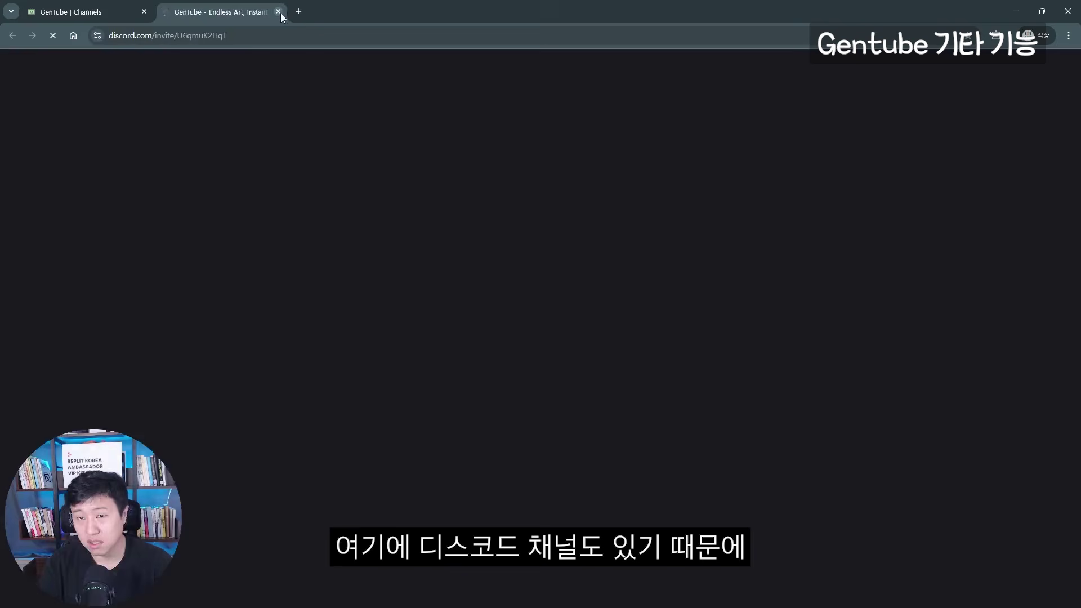
{"action": "left_click", "coordinate": [279, 13]}
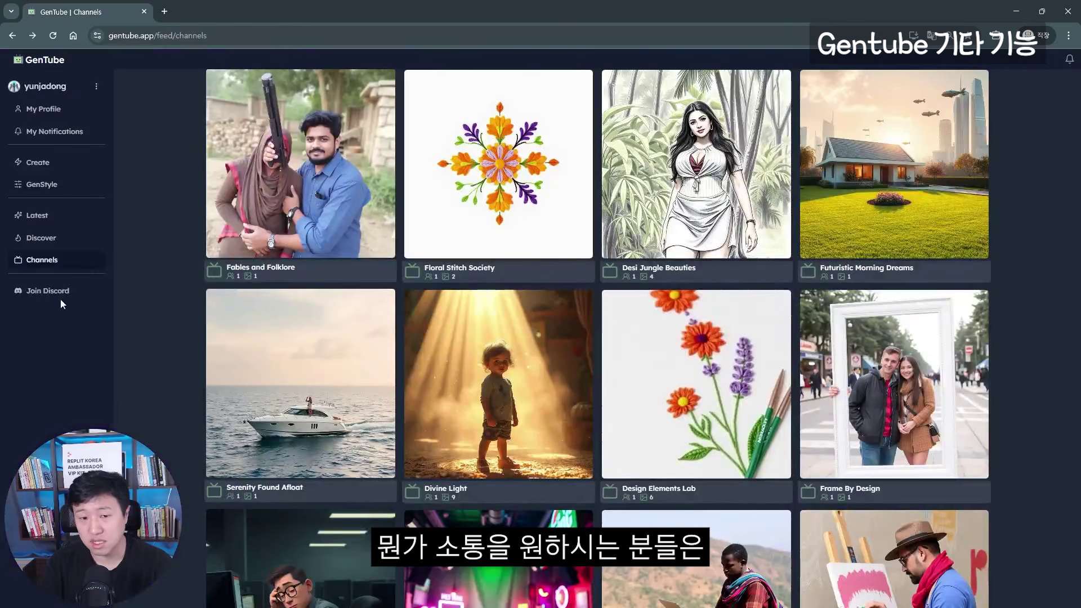